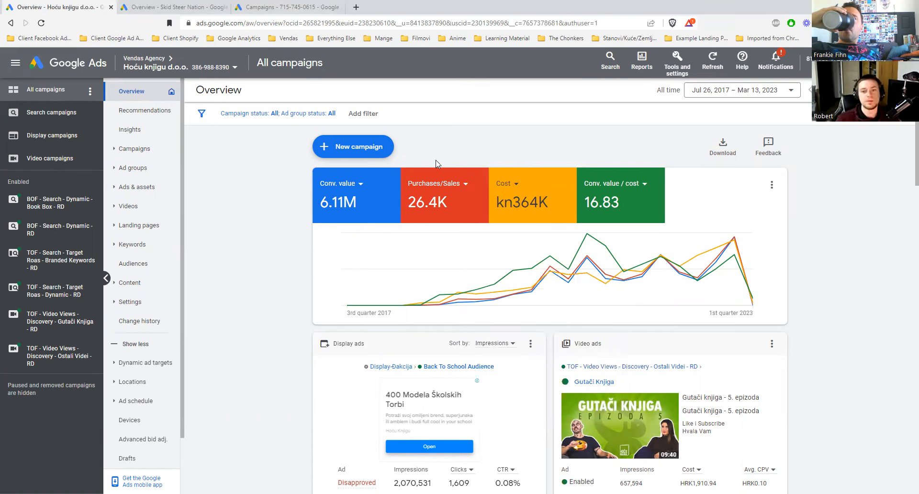
Review the all-time overview for all campaigns, the dynamic Target Roas search campaign and the branded keywords search campaign.
mouse_move(540, 271)
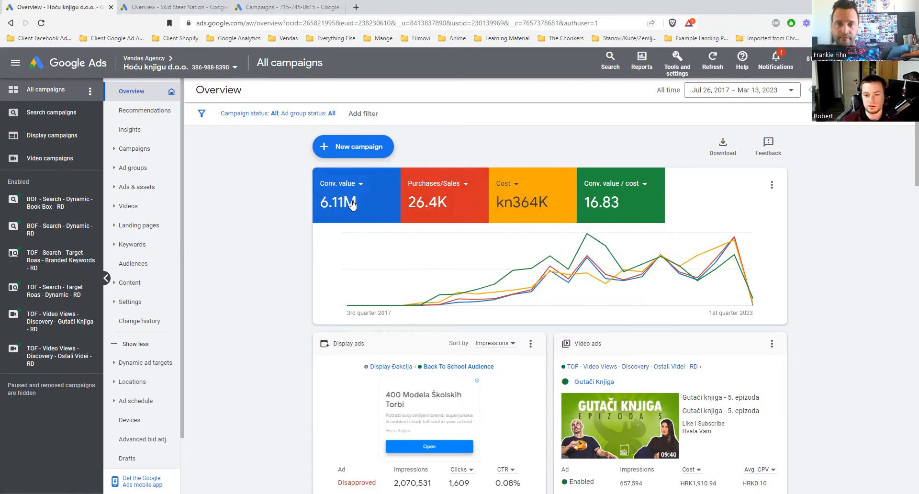
mouse_move(351, 205)
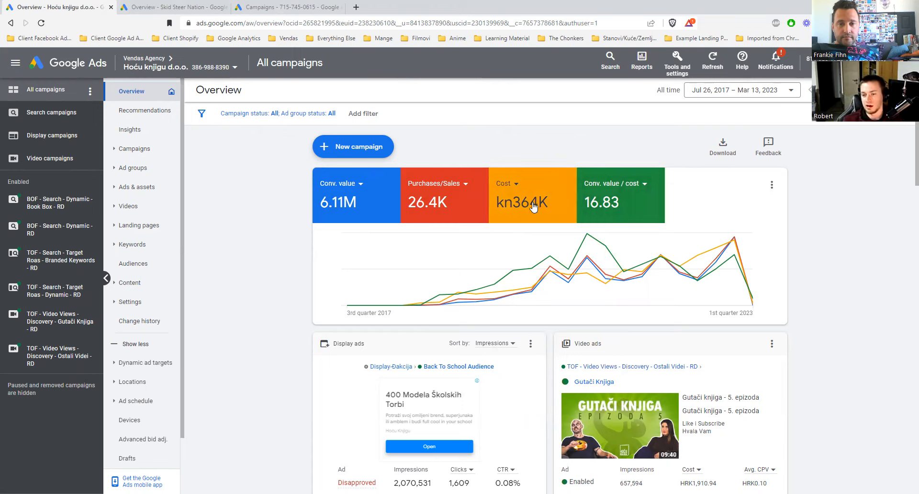
mouse_move(532, 214)
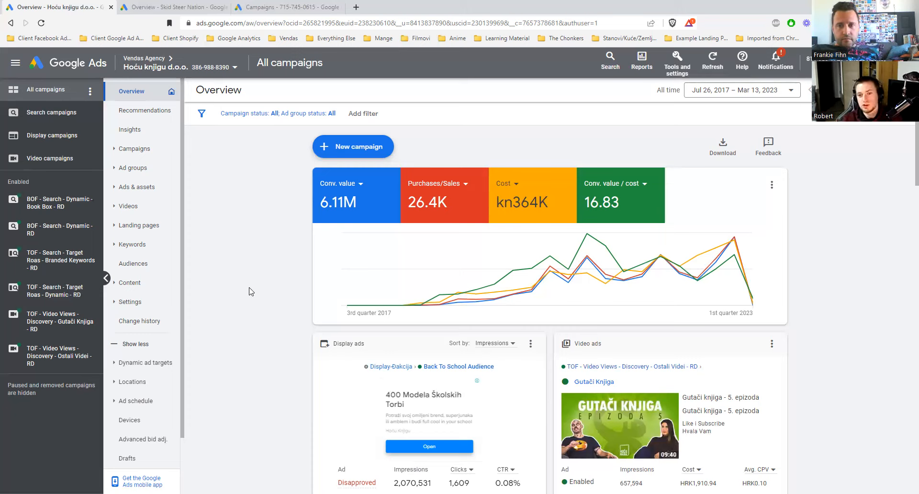
left_click(68, 288)
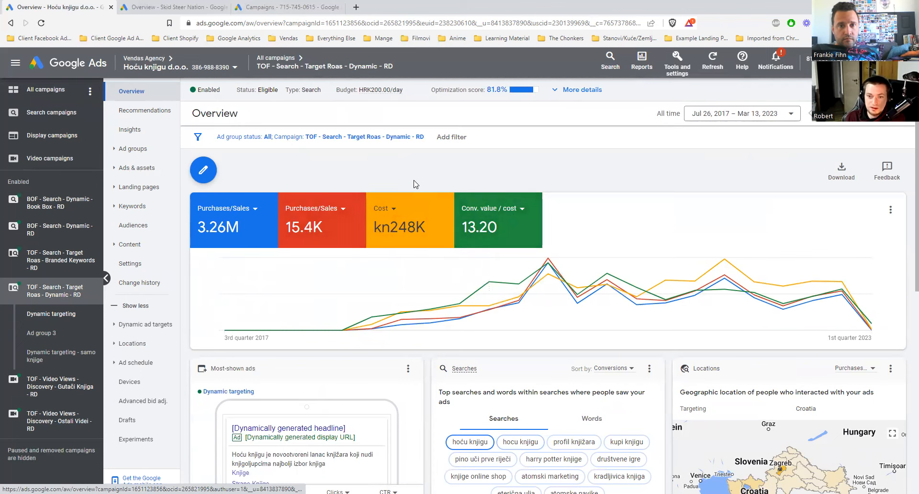
left_click(56, 263)
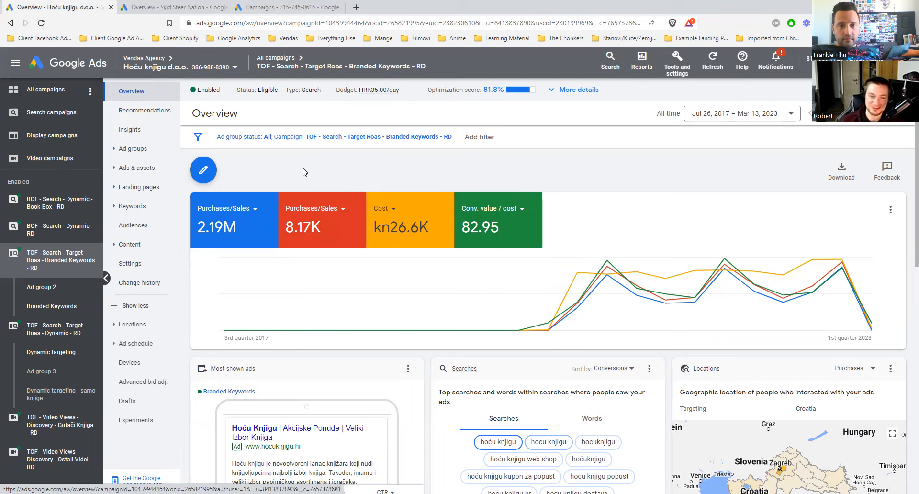
Review the all-time performance overview of the Shopping | V1 campaign in the Skid Steer Nation account.
left_click(186, 9)
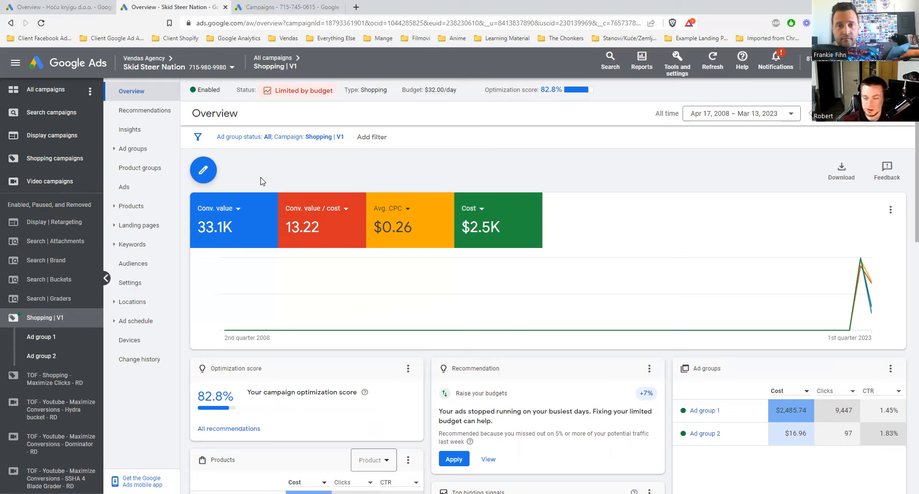
mouse_move(861, 271)
mouse_move(870, 300)
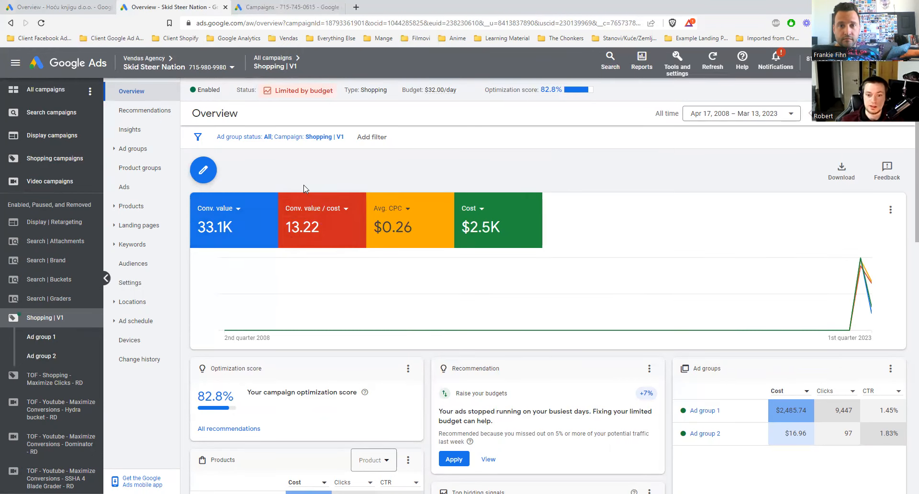
Switch to the account with no running ads and start a new campaign from its overview.
key("ctrl+Tab")
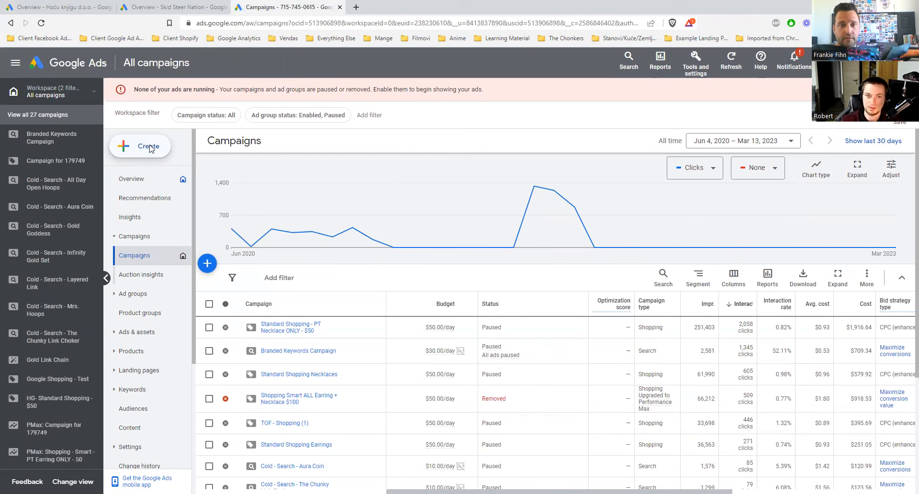
left_click(153, 148)
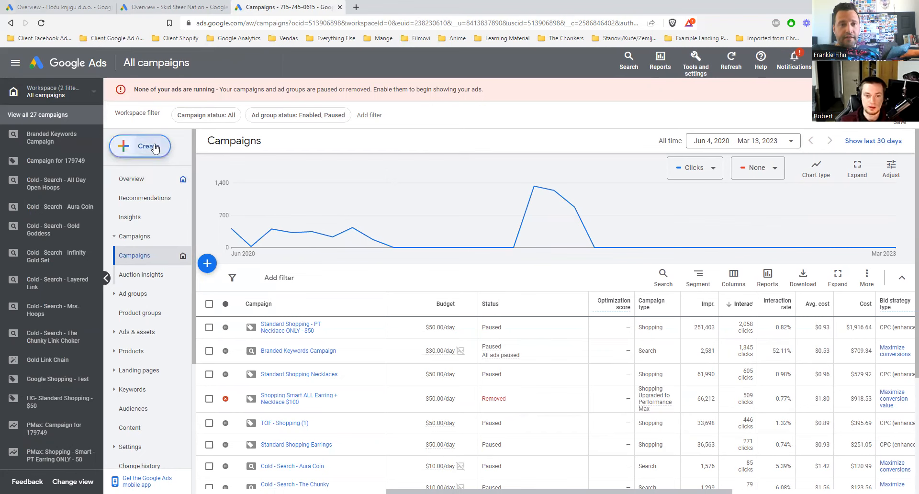
left_click(447, 111)
left_click(296, 146)
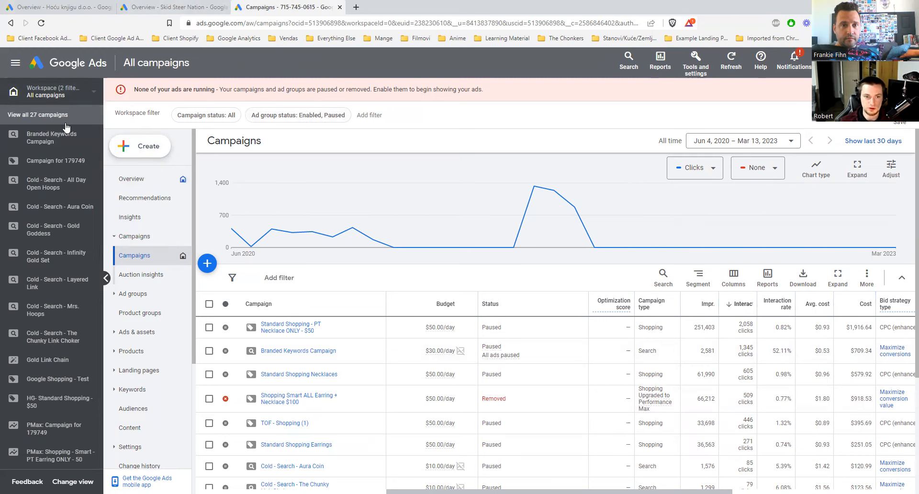
left_click(155, 184)
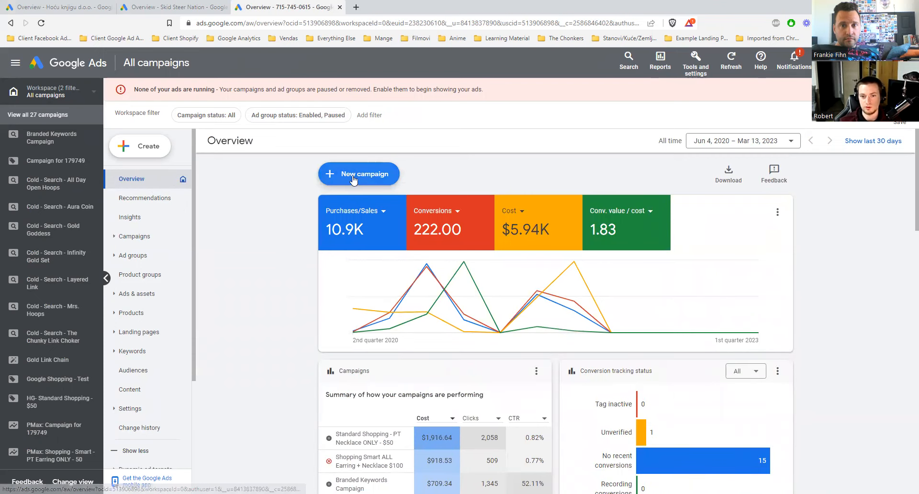
left_click(384, 172)
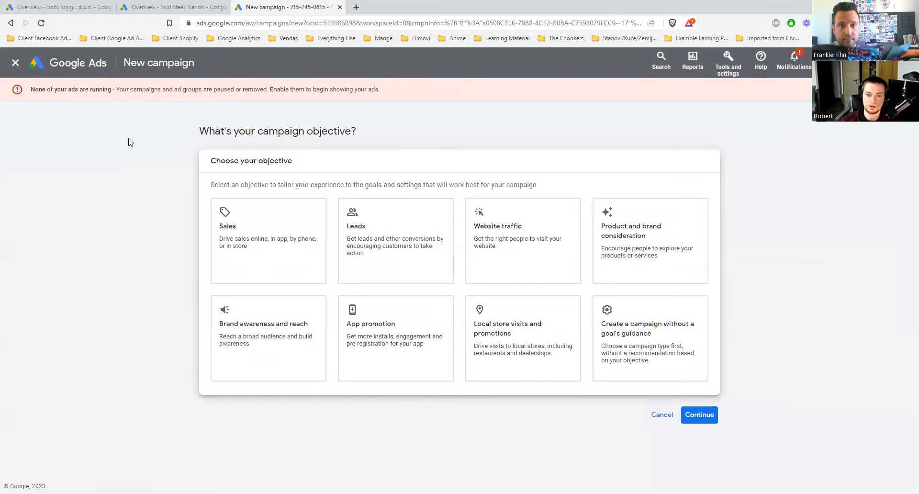
Choose Sales as the objective of the new campaign.
left_click_drag(211, 162, 306, 164)
left_click(307, 165)
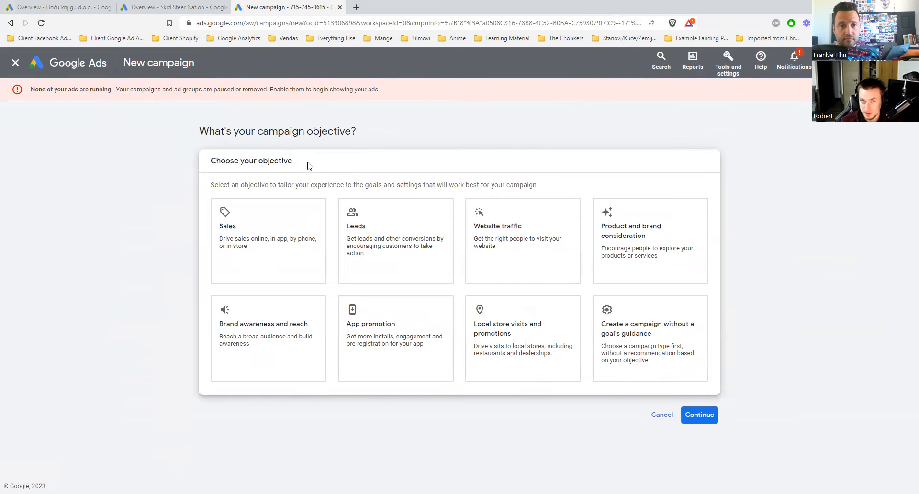
left_click(266, 240)
left_click(636, 335)
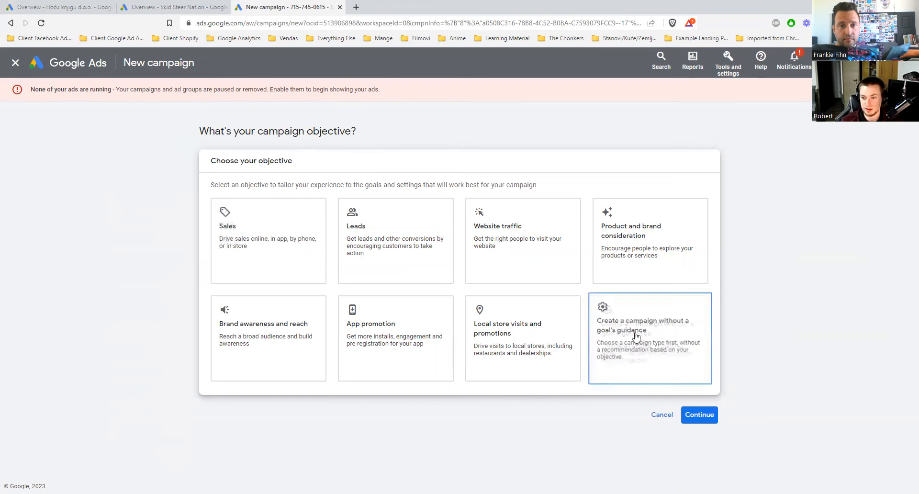
left_click(289, 236)
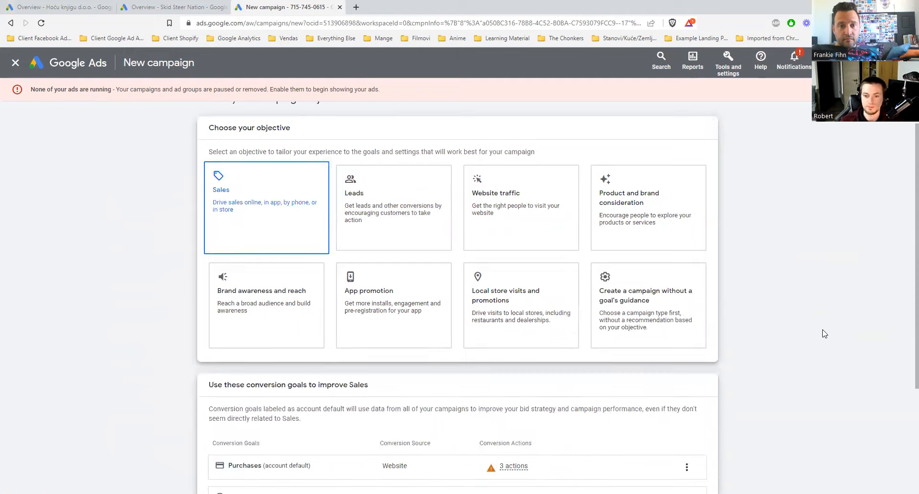
Remove the Phone call leads and Other conversion goals from the campaign, keeping only Purchases.
scroll(819, 344, "down", 4)
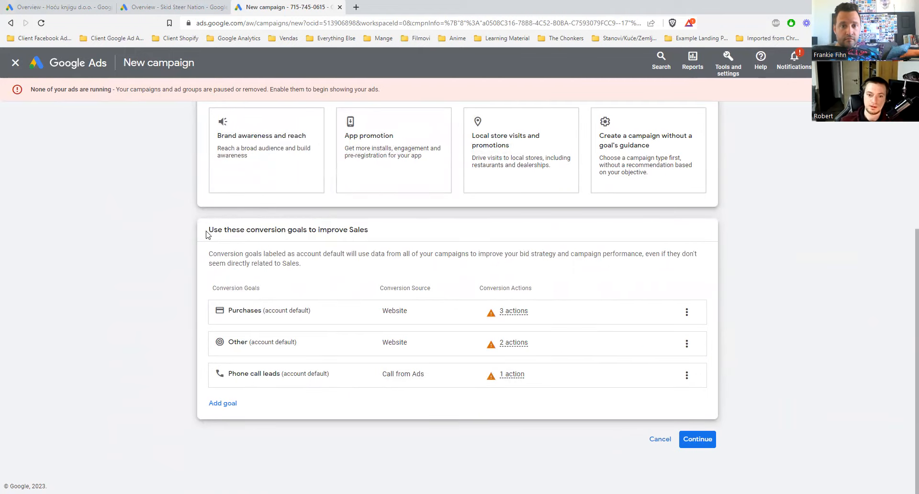
triple_click(381, 233)
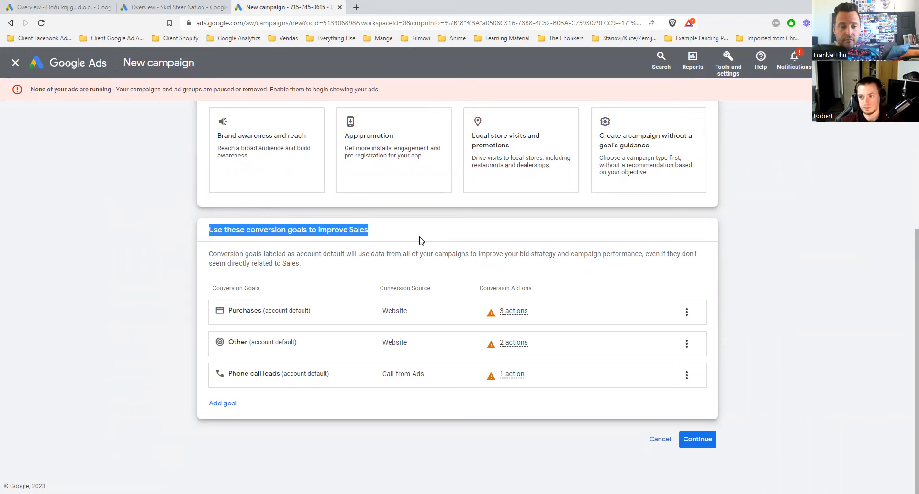
left_click(687, 375)
left_click(732, 388)
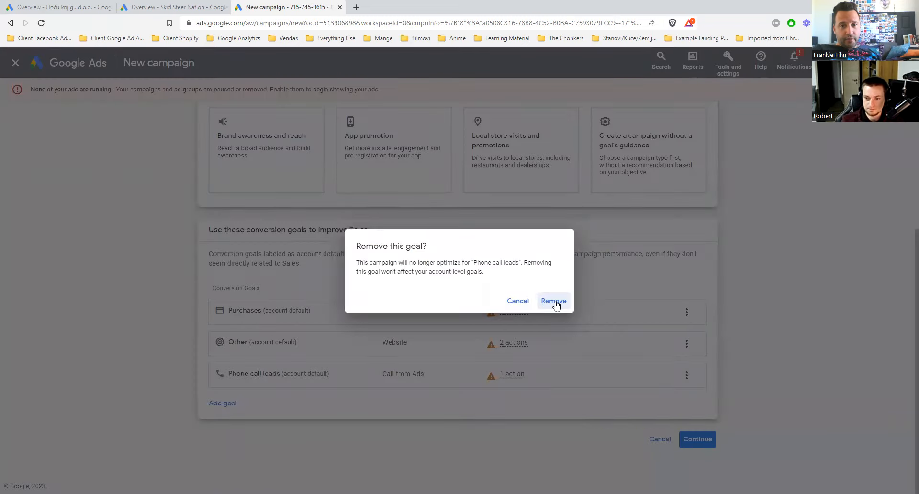
left_click(553, 301)
left_click(682, 374)
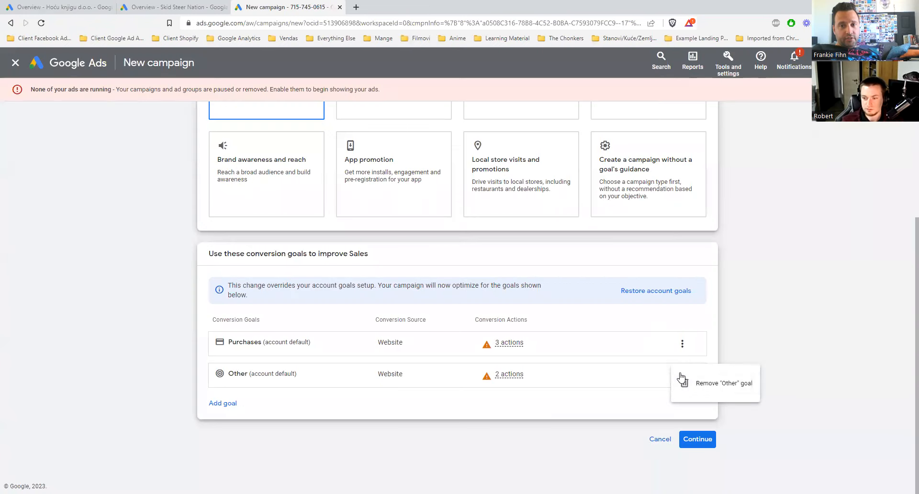
left_click(718, 385)
left_click(562, 301)
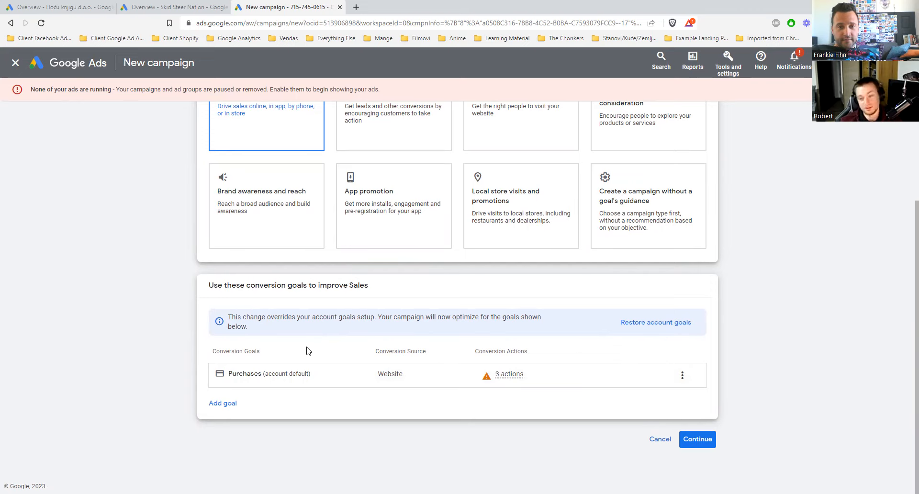
Examine the Purchases goal's conversion actions and the additional goals available for the campaign.
left_click_drag(380, 285, 209, 278)
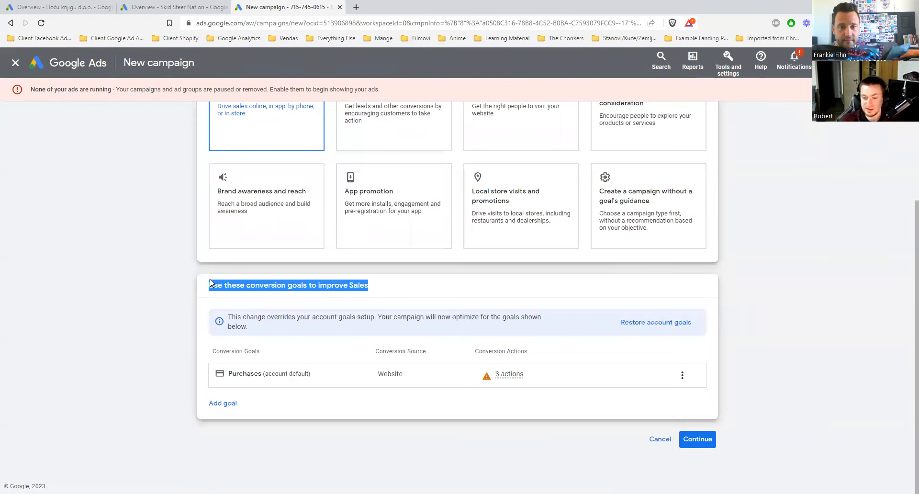
left_click_drag(228, 374, 266, 375)
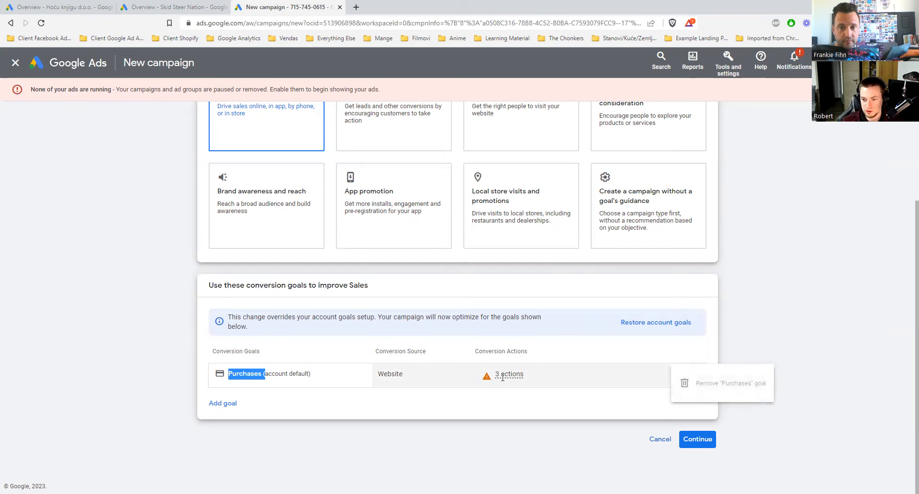
mouse_move(510, 374)
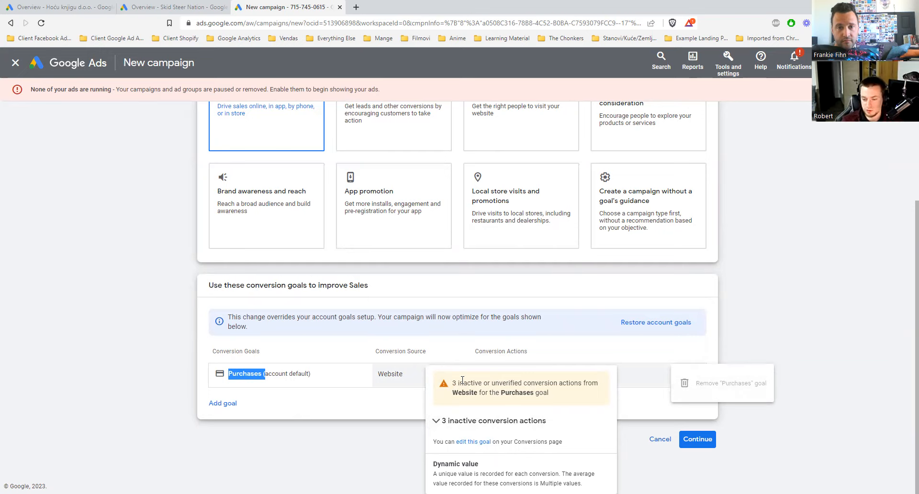
left_click_drag(443, 382, 570, 398)
left_click(570, 399)
left_click_drag(229, 373, 278, 373)
left_click(232, 403)
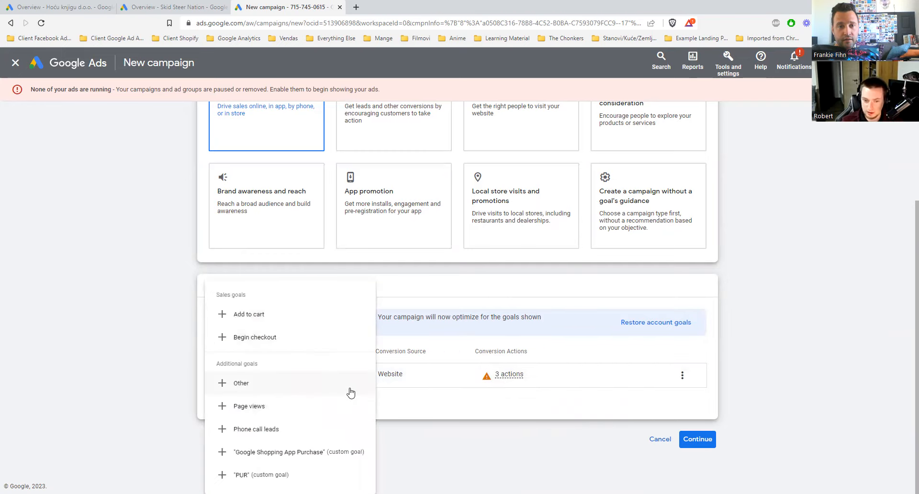
left_click(454, 342)
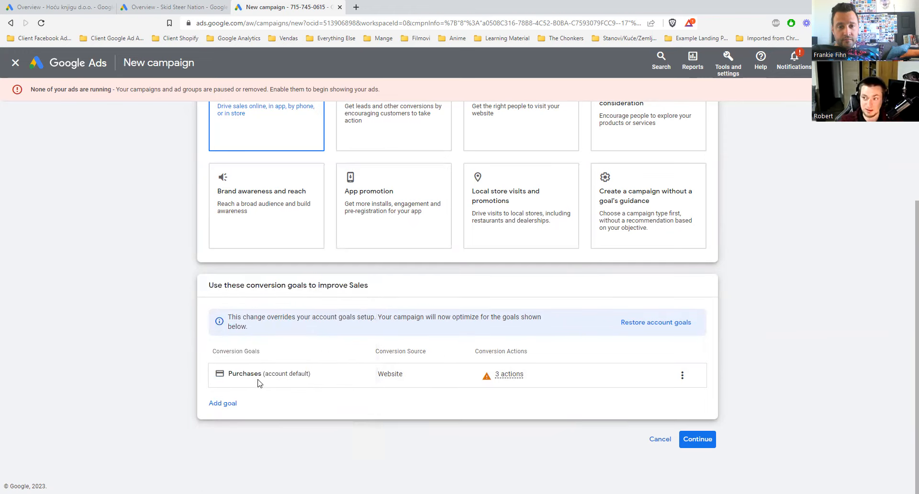
Accept the conversion goals and select Shopping as the campaign type.
left_click(697, 439)
left_click(400, 295)
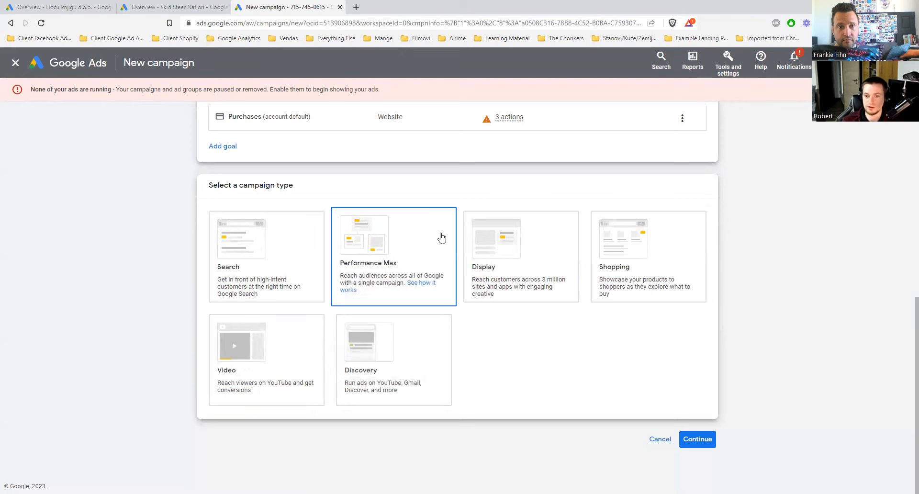
left_click(661, 264)
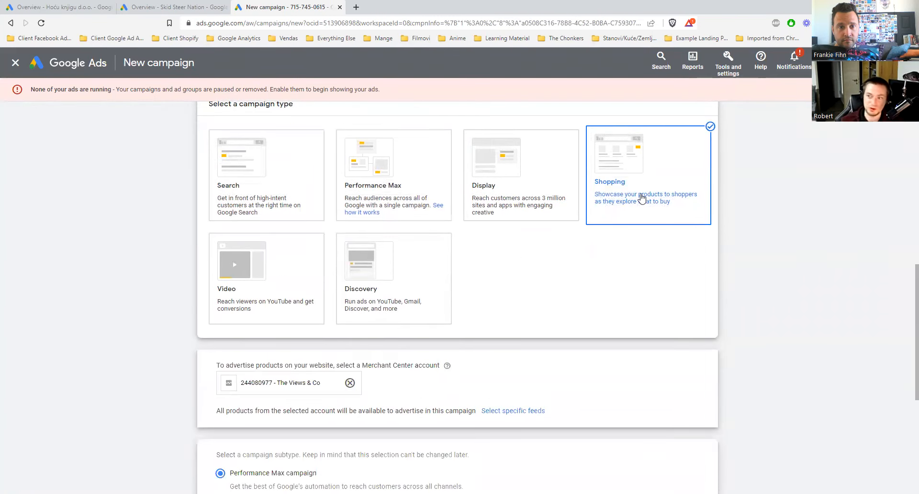
scroll(601, 271, "down", 1)
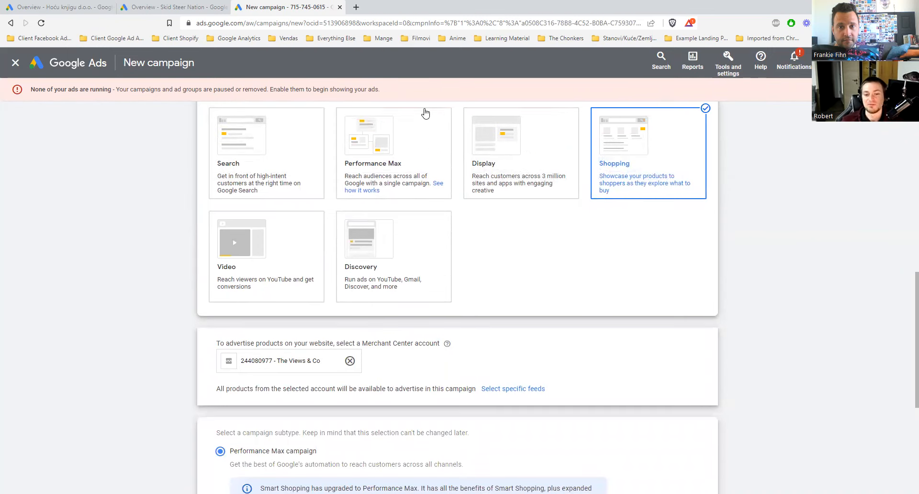
scroll(431, 288, "down", 1)
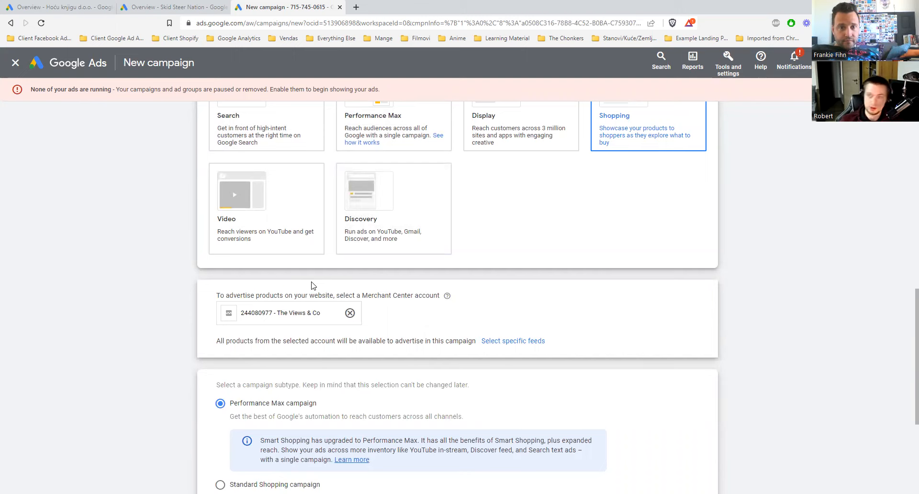
Examine the Merchant Center account linked to the campaign and where linked accounts are found in the account setup options.
left_click_drag(364, 296, 440, 296)
left_click(442, 313)
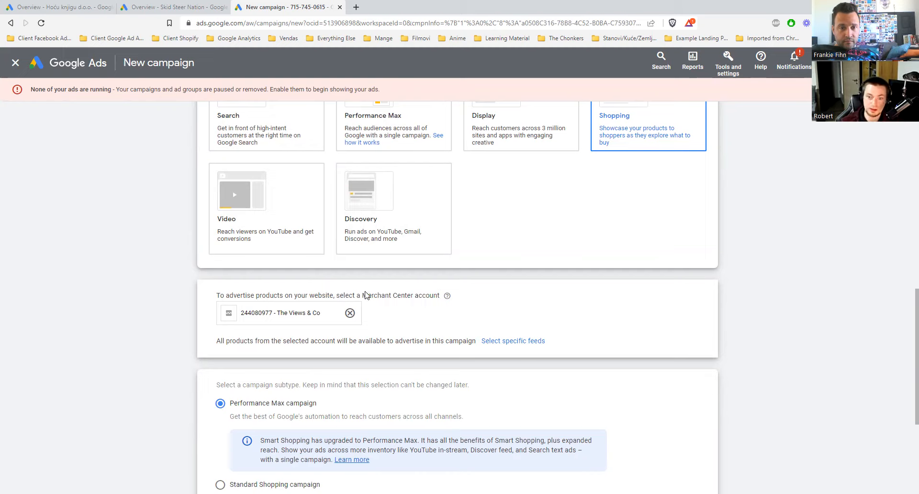
left_click_drag(363, 296, 437, 296)
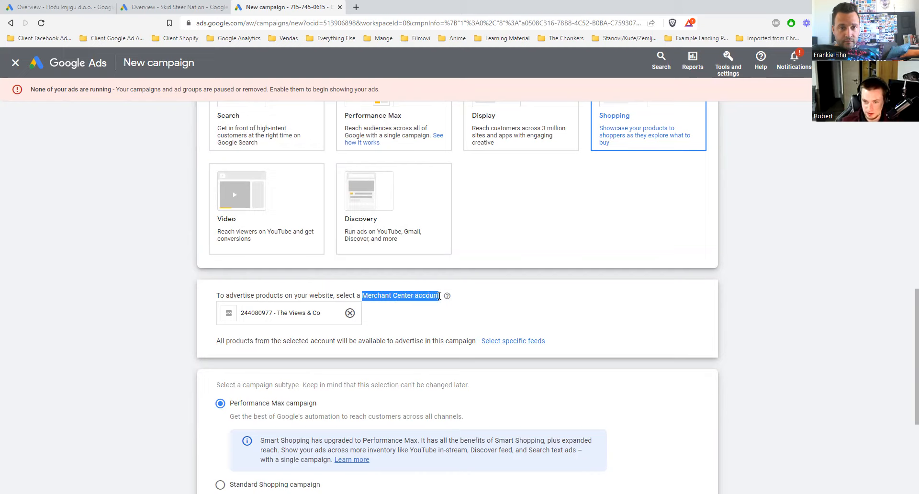
left_click(442, 312)
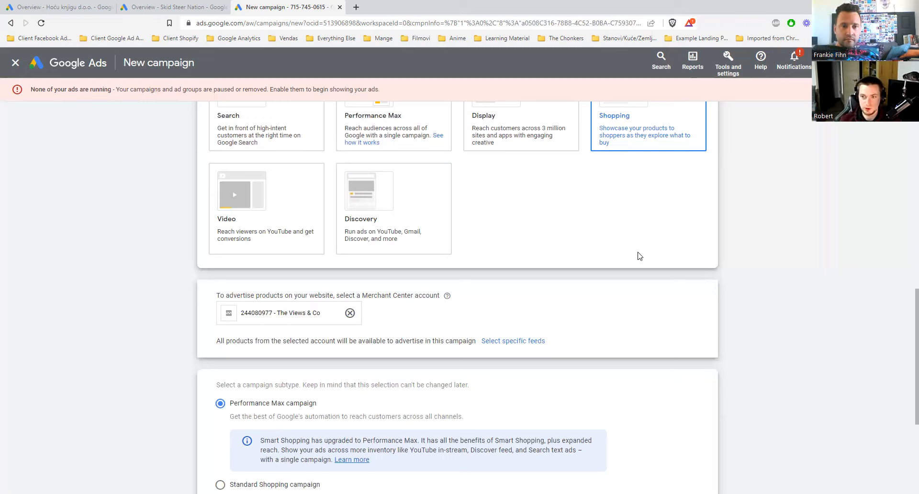
left_click(728, 65)
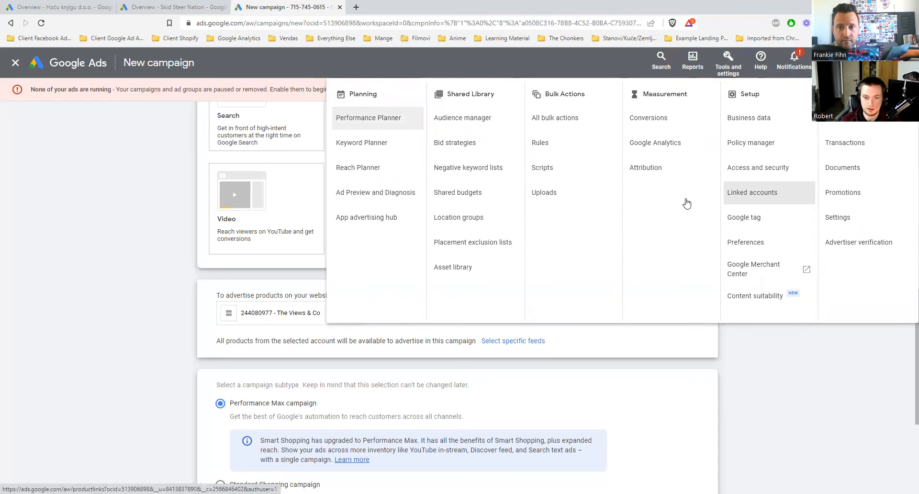
left_click(216, 289)
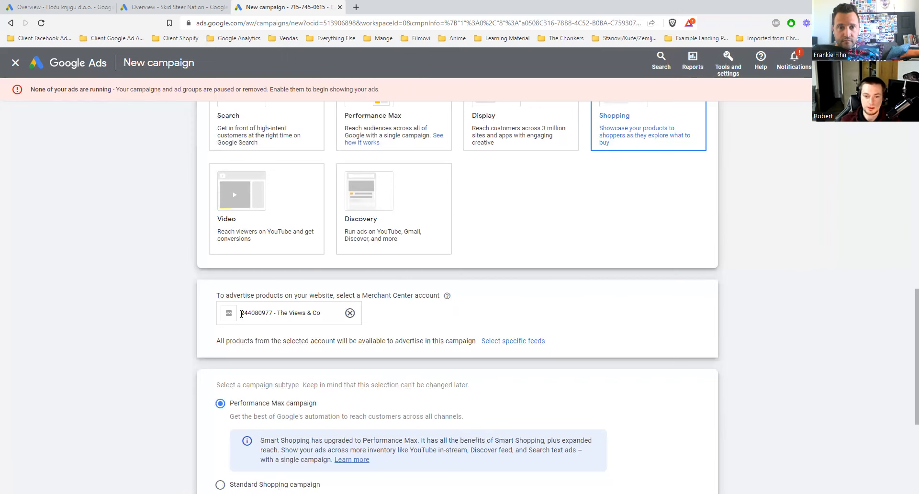
double_click(267, 312)
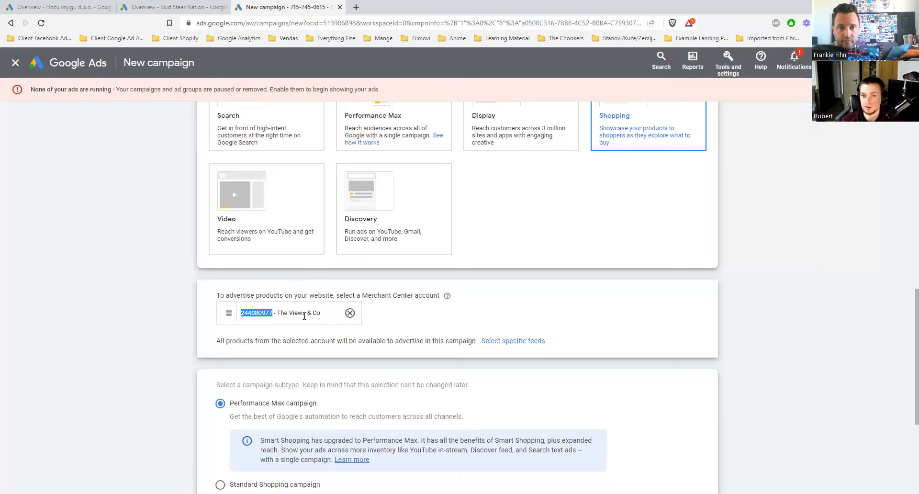
left_click(365, 295)
double_click(365, 295)
left_click(419, 316)
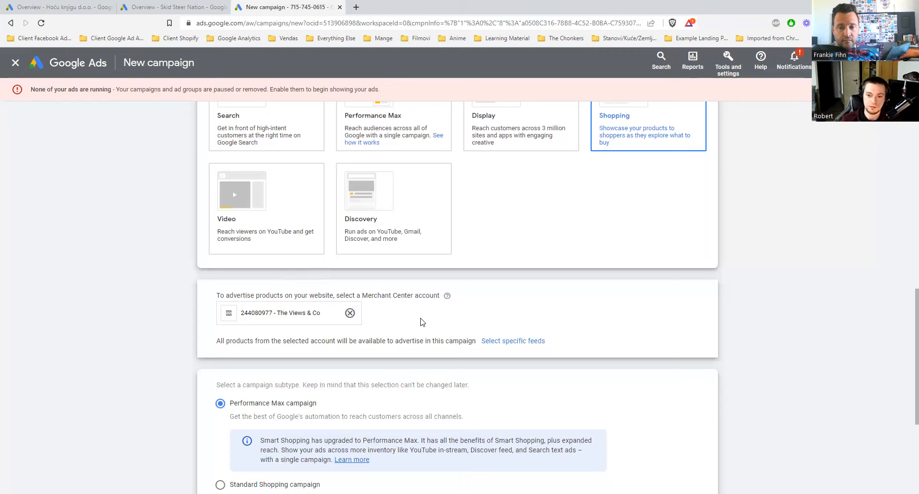
left_click_drag(362, 295, 418, 296)
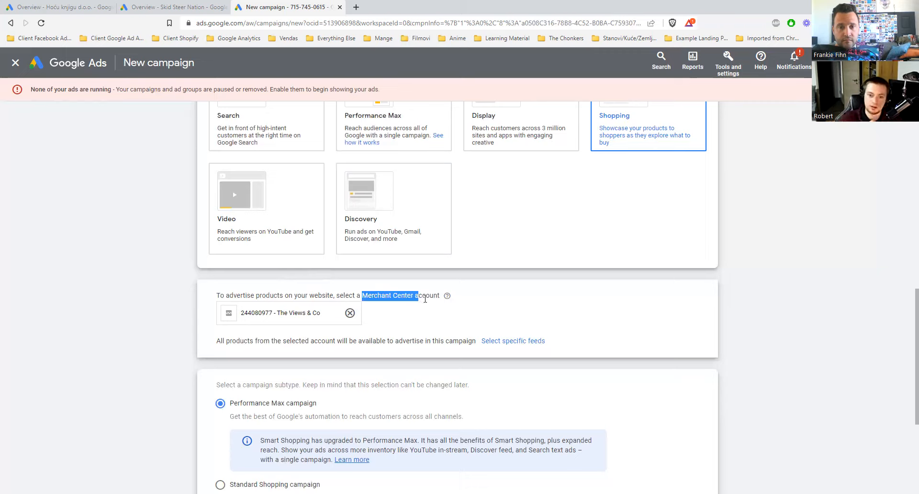
left_click(476, 300)
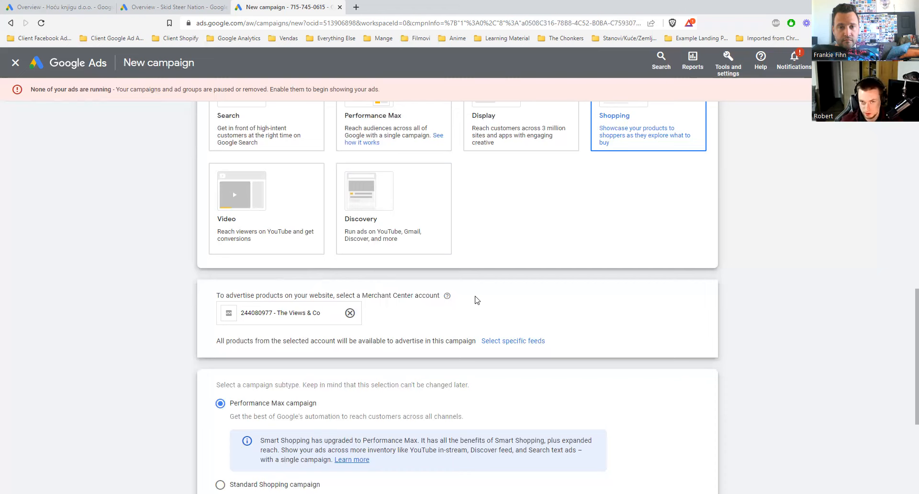
Choose Standard Shopping campaign as the campaign subtype and continue to the campaign settings.
scroll(476, 300, "down", 3)
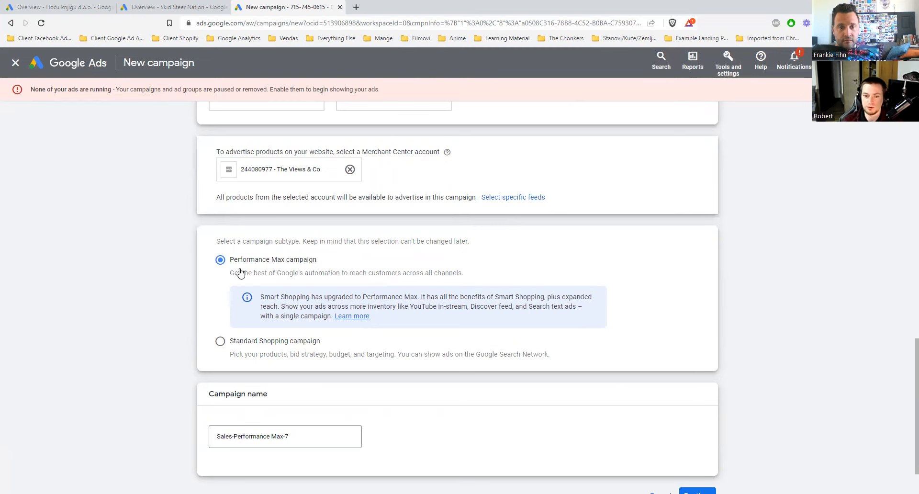
left_click(220, 341)
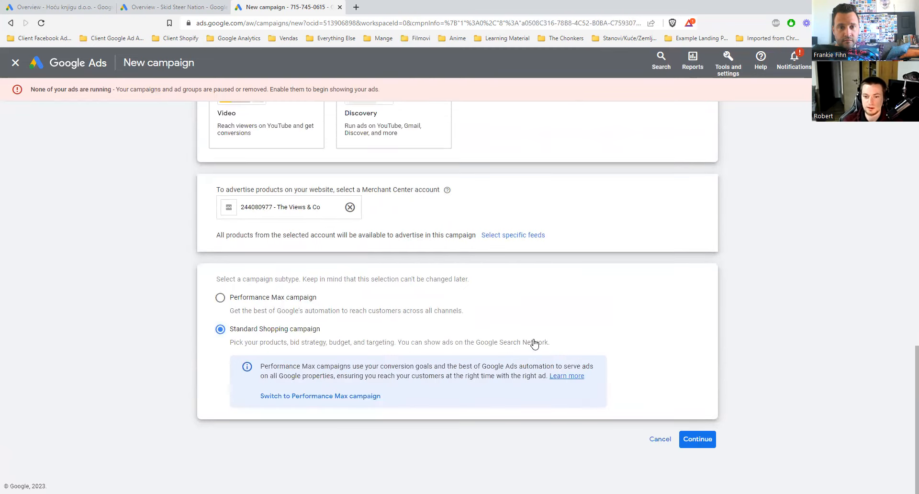
left_click(704, 440)
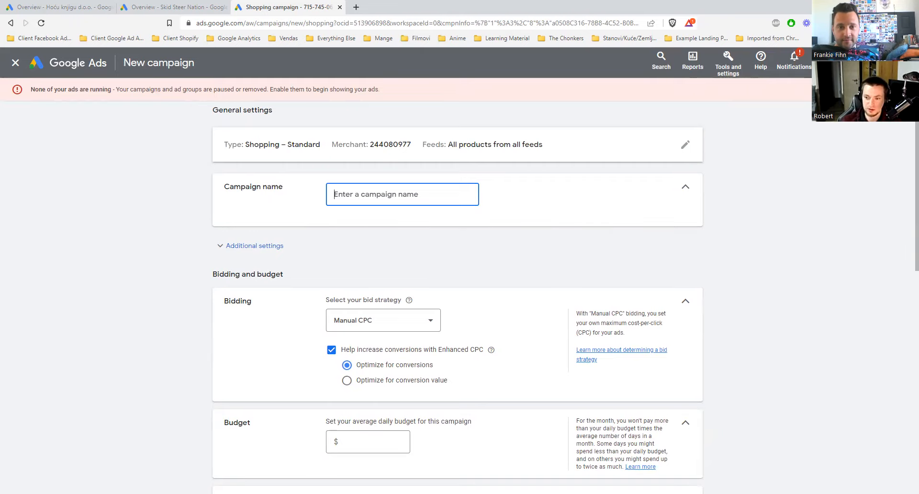
left_click(613, 280)
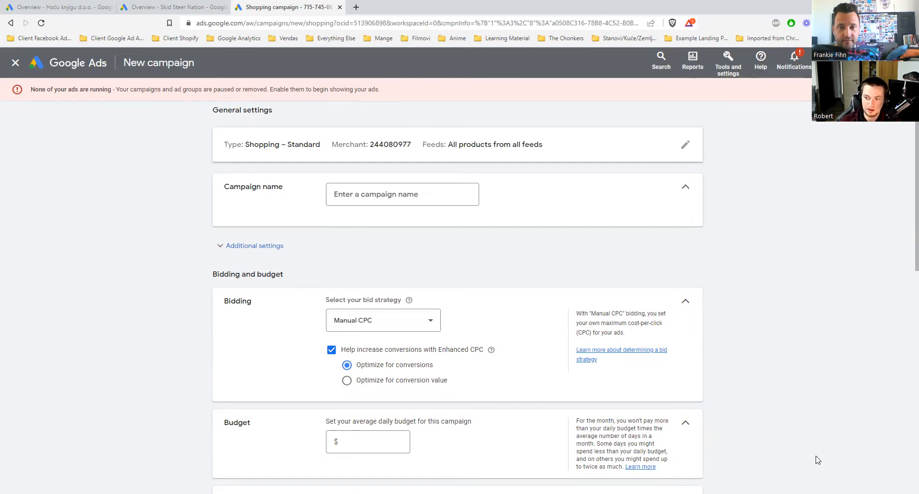
Name the campaign "TOF - Shopping - Conversions - RD" and expand its additional settings.
left_click(420, 193)
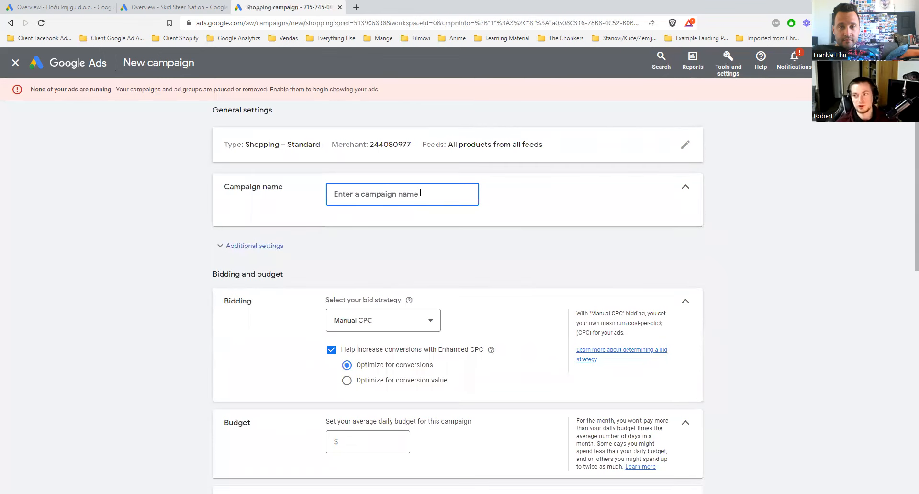
type("R")
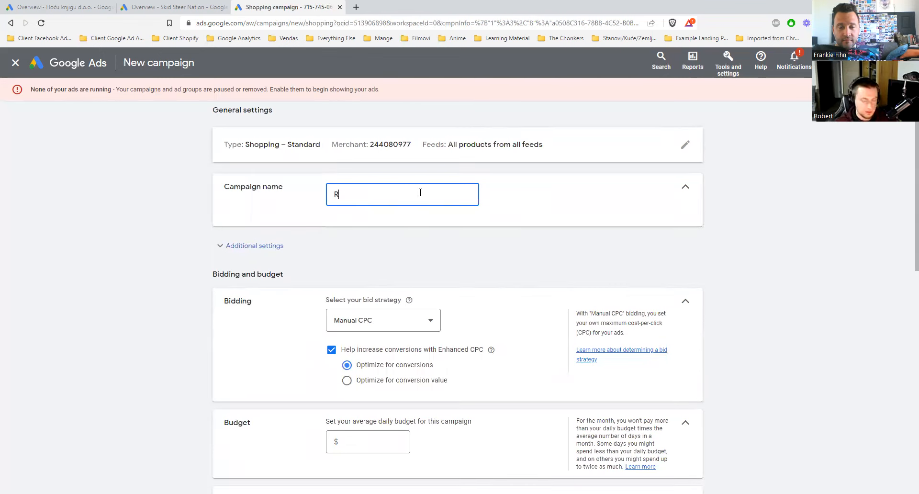
type("OF - ")
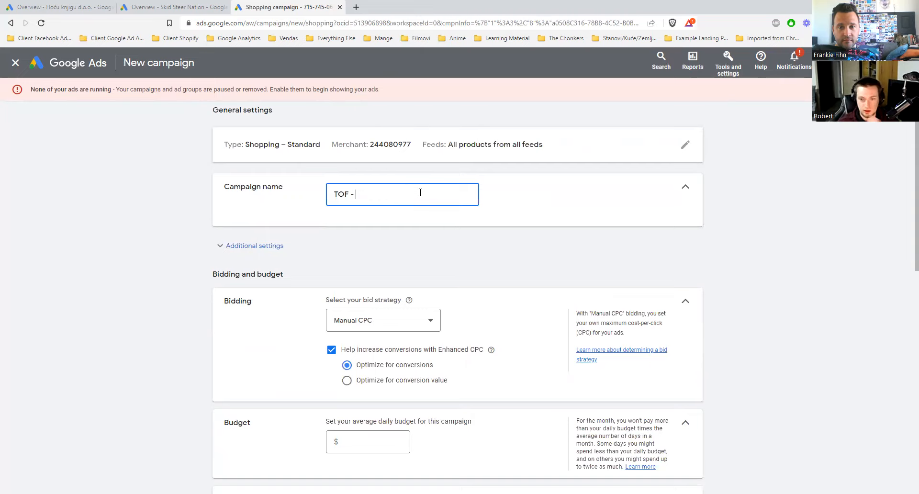
type("SHop")
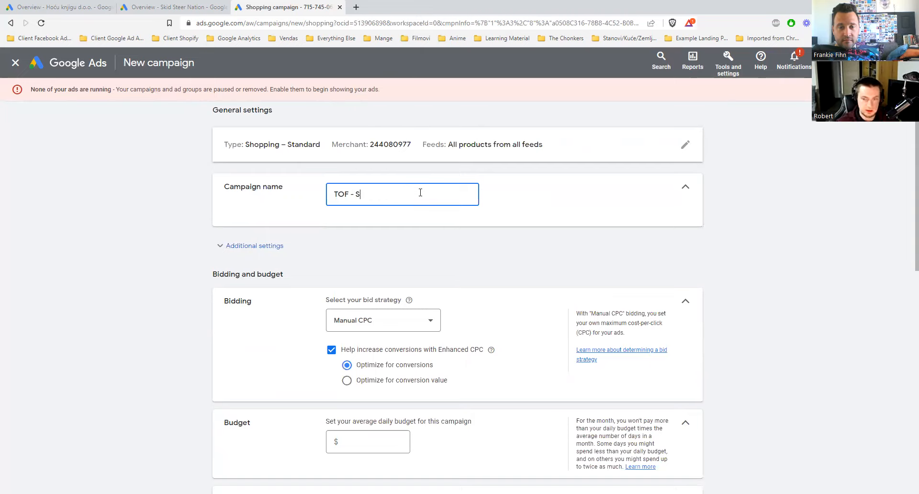
key("BackSpace")
key("BackSpace")
key("BackSpace")
type("hopping ")
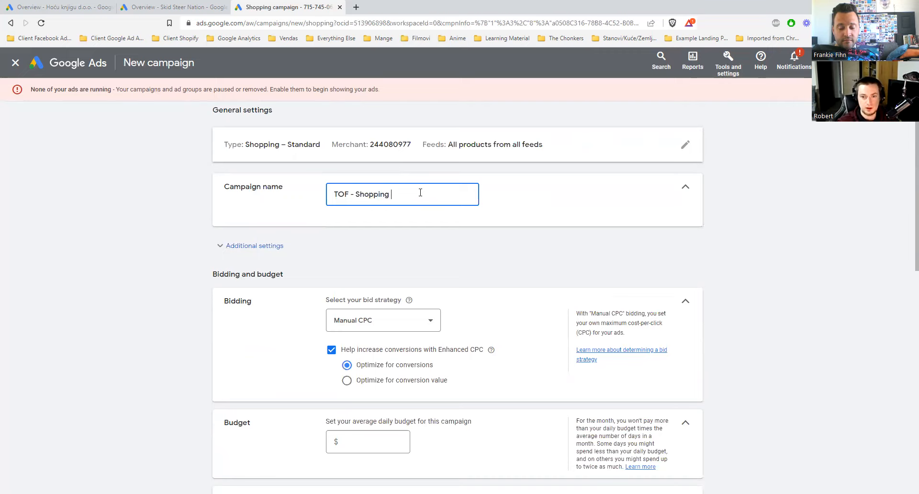
type("- Conversions - RD")
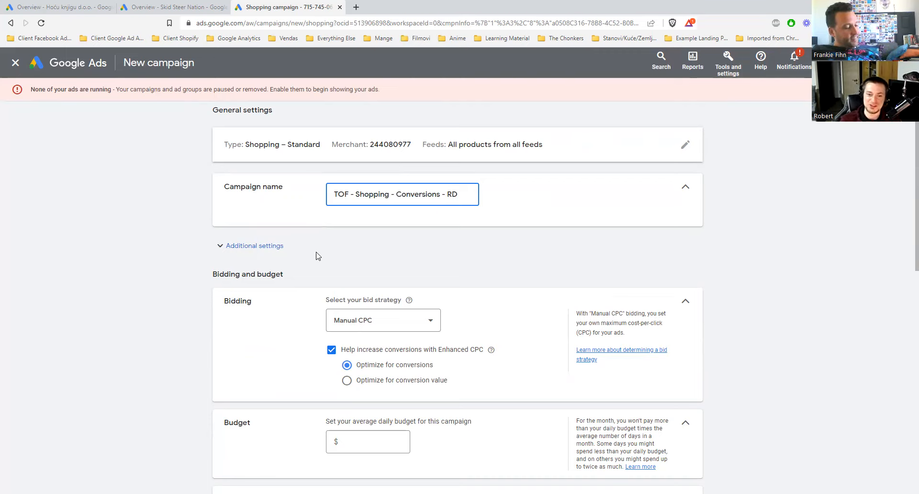
left_click(271, 246)
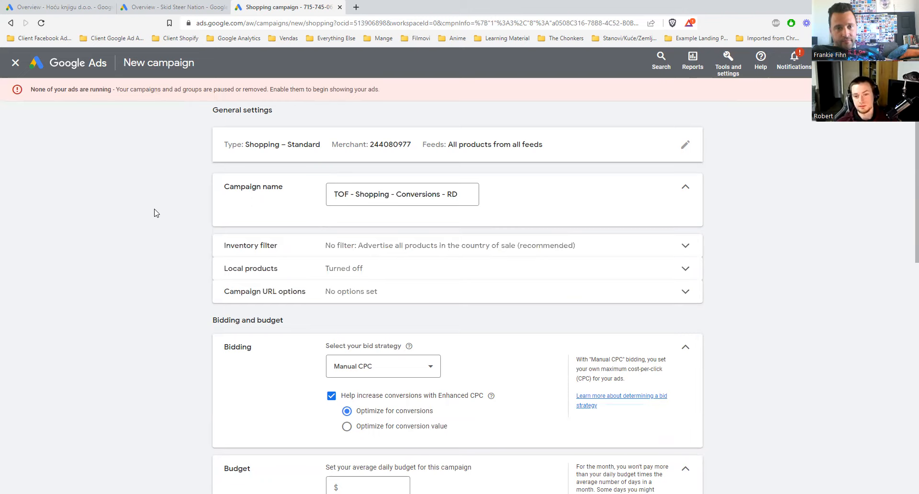
Try BOF as the prefix of the campaign name, and change it back to TOF.
left_click_drag(338, 194, 336, 193)
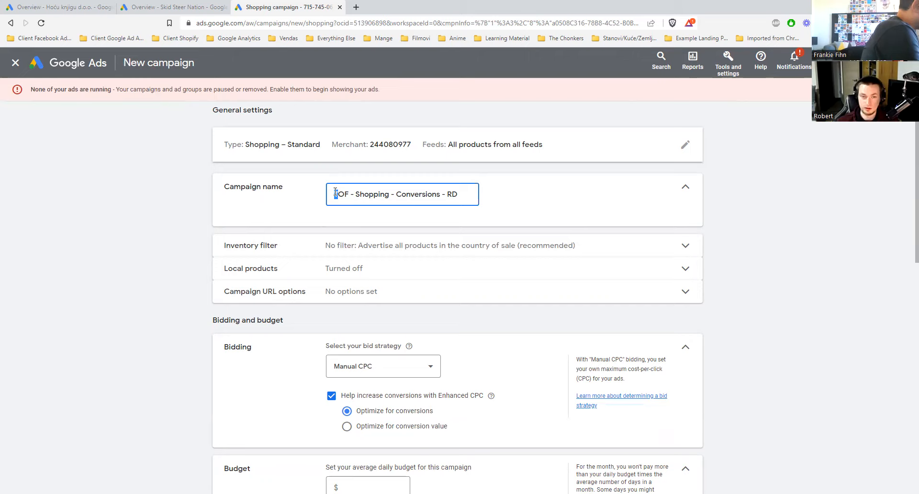
type("B")
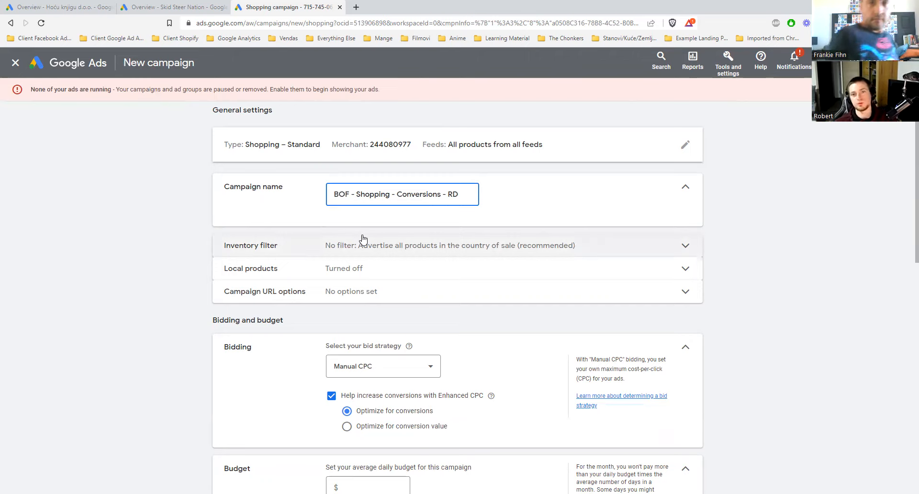
key("BackSpace")
type("T")
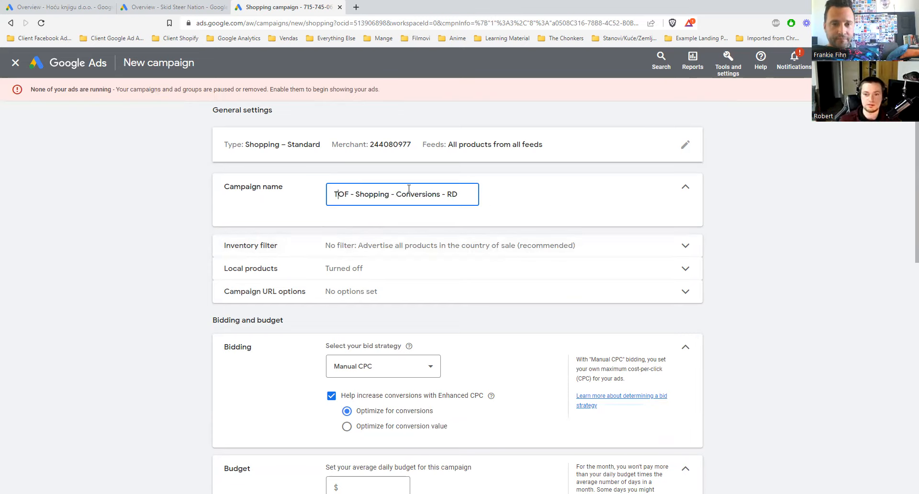
left_click_drag(459, 195, 332, 195)
left_click(553, 191)
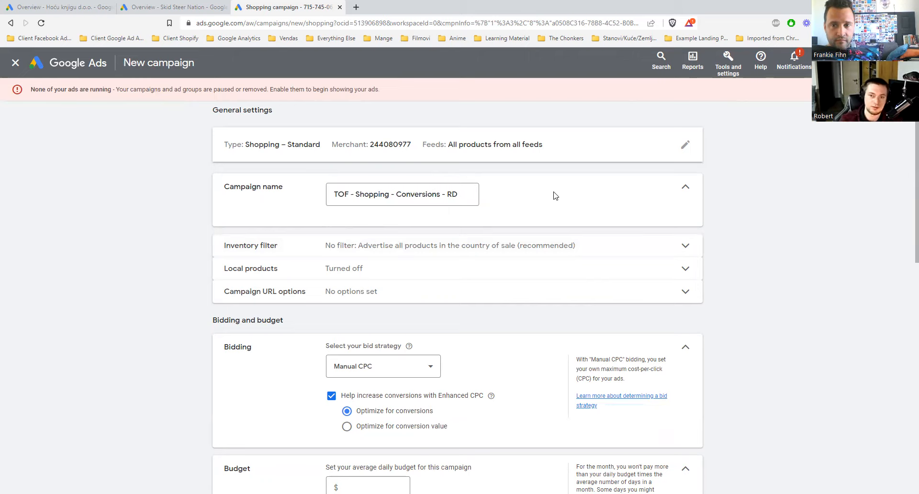
Examine the campaign's inventory filter, local products and campaign URL options.
left_click(360, 249)
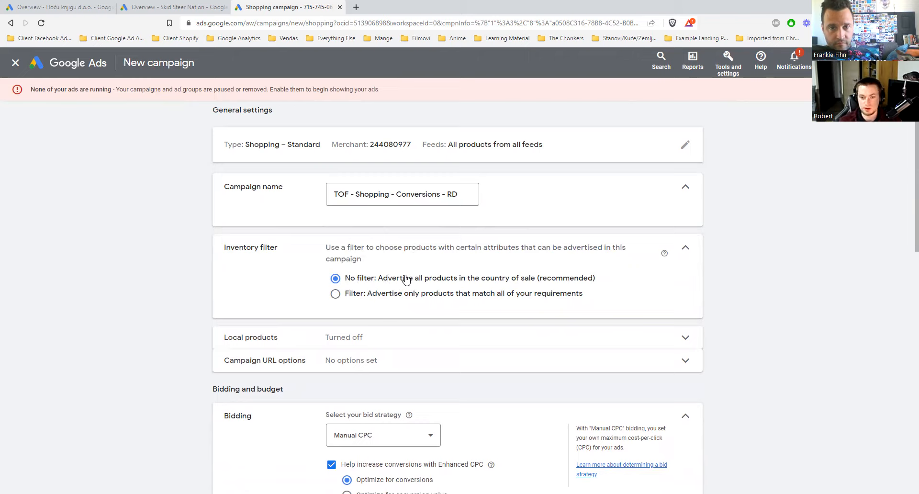
left_click(688, 250)
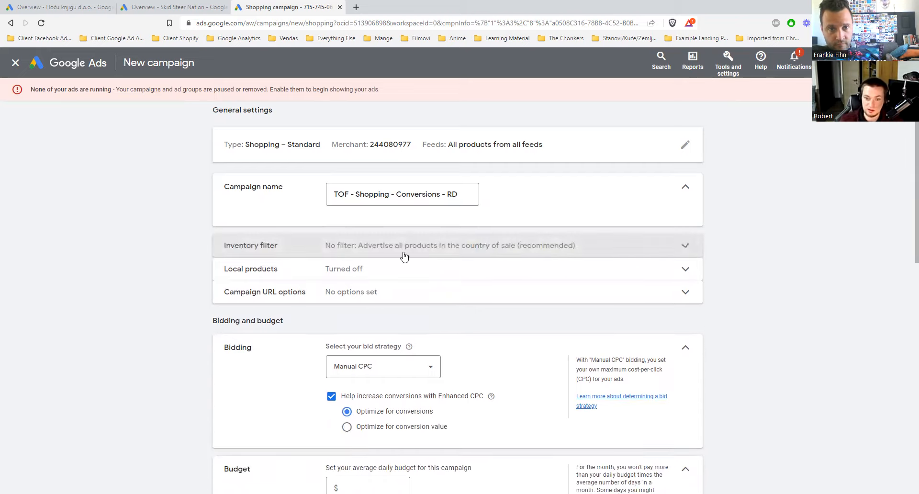
left_click(362, 268)
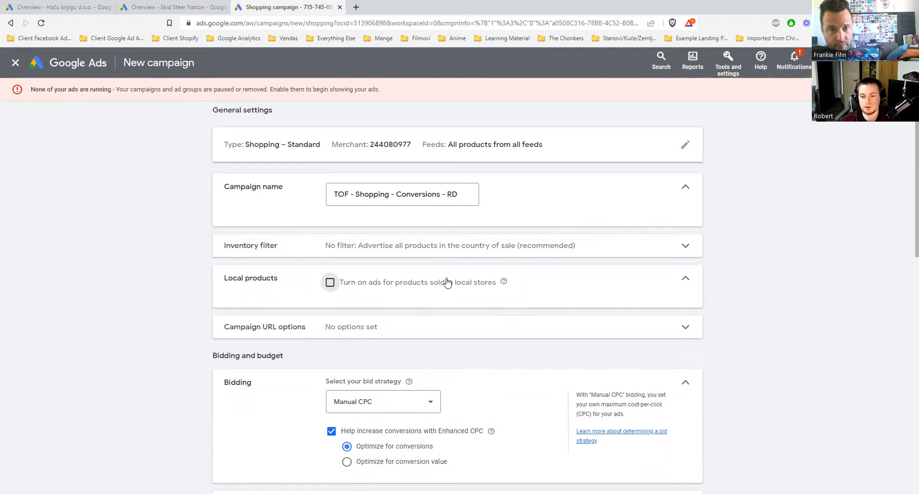
left_click(692, 281)
left_click(672, 298)
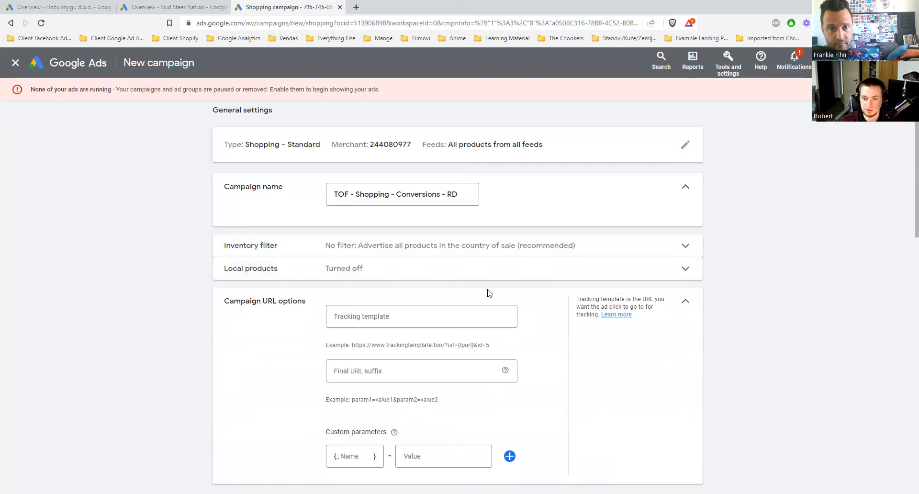
left_click(692, 298)
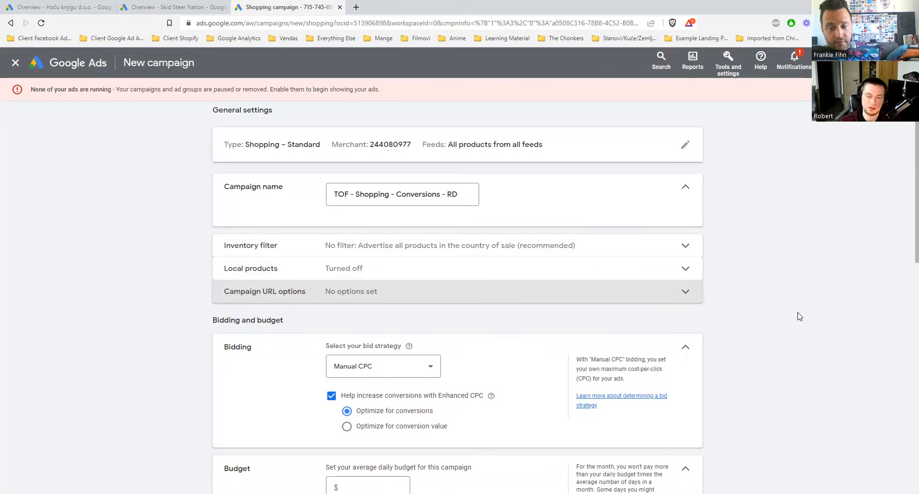
Turn off Enhanced CPC for the Manual CPC bidding and view the available bid strategies.
scroll(799, 316, "down", 2)
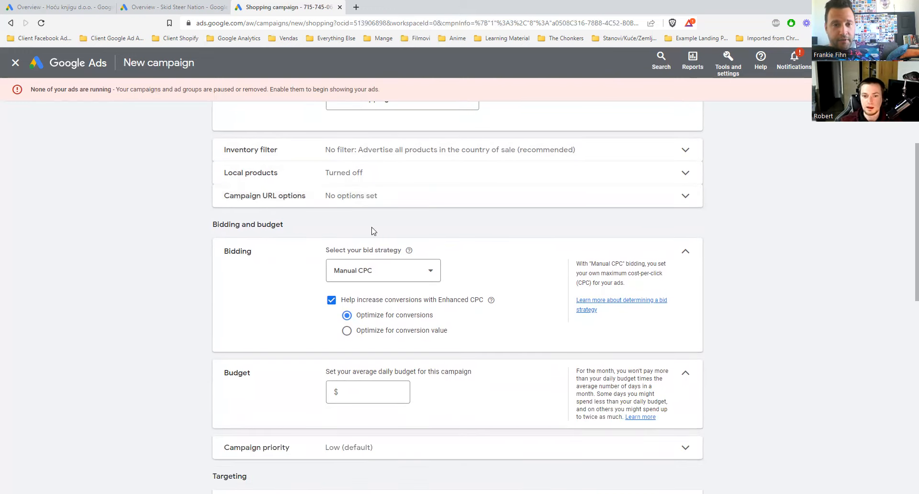
left_click_drag(212, 225, 283, 226)
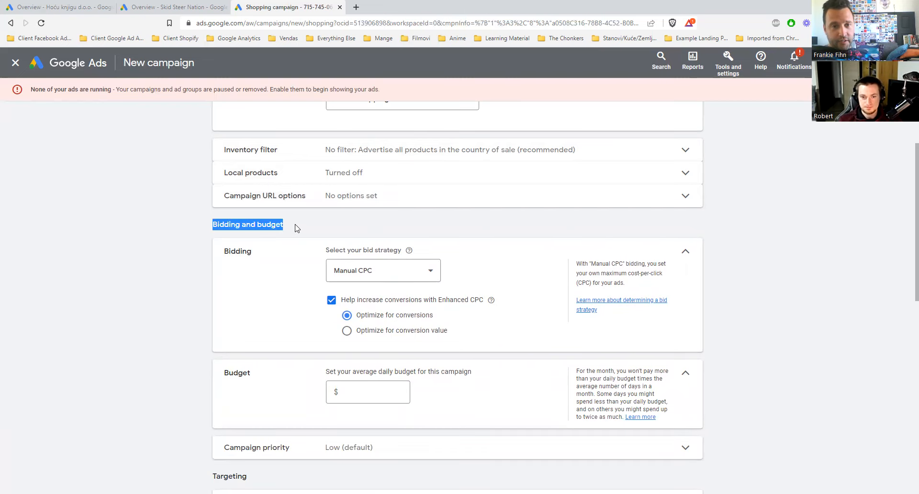
scroll(297, 229, "down", 1)
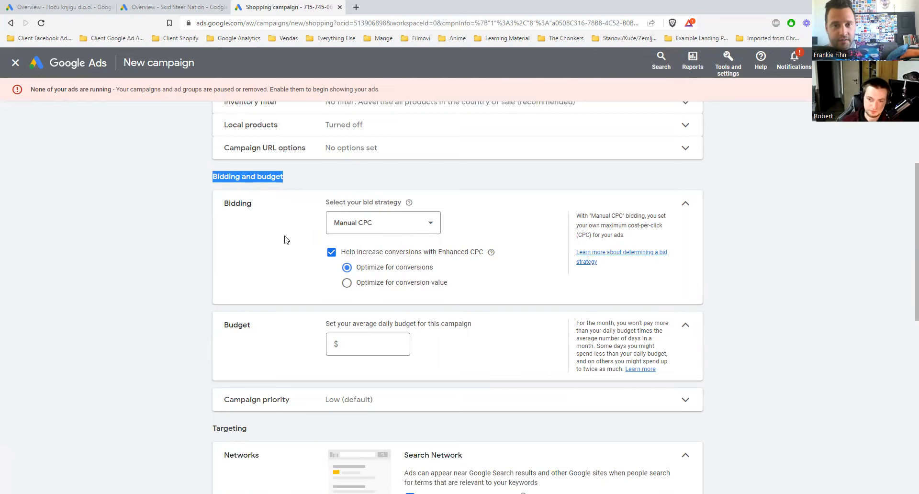
left_click(332, 252)
left_click(383, 224)
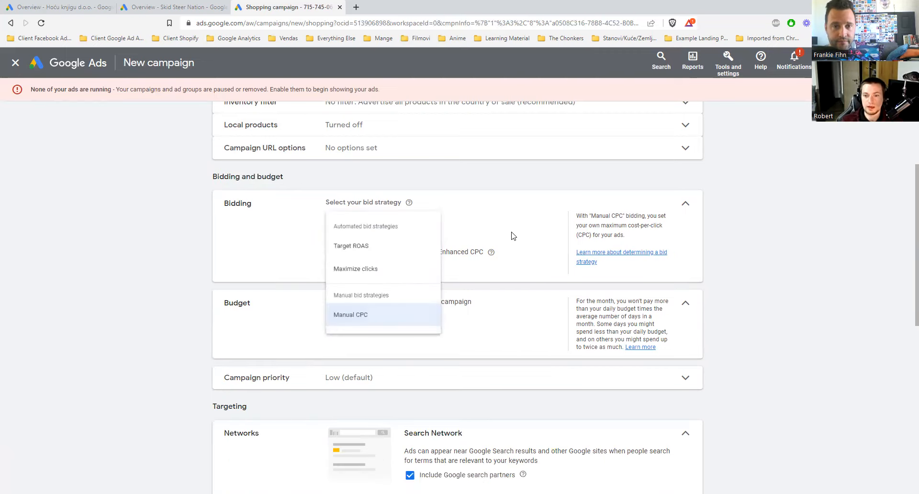
left_click(495, 232)
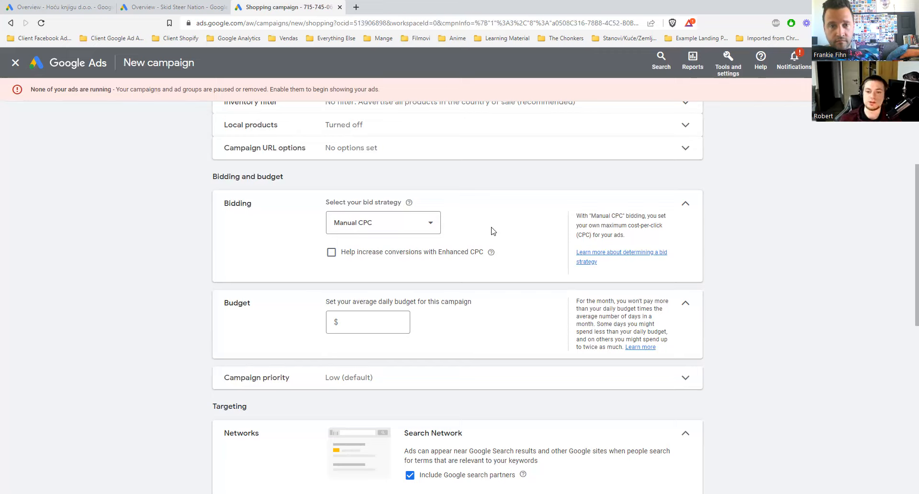
Try Target ROAS as the bid strategy, and set it back to Manual CPC.
left_click(410, 223)
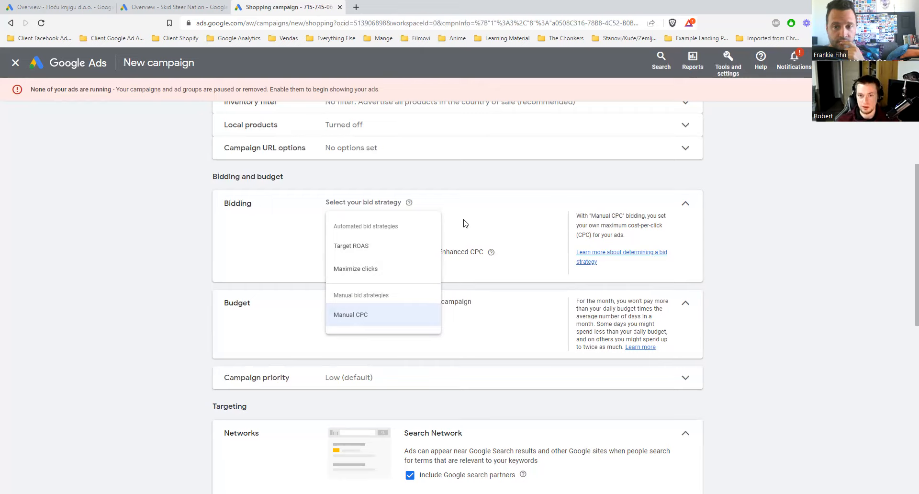
left_click(367, 246)
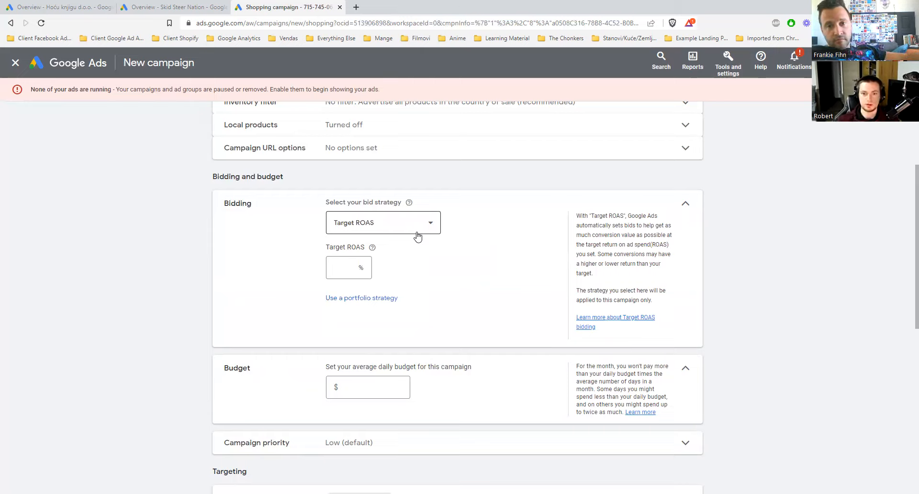
left_click(418, 236)
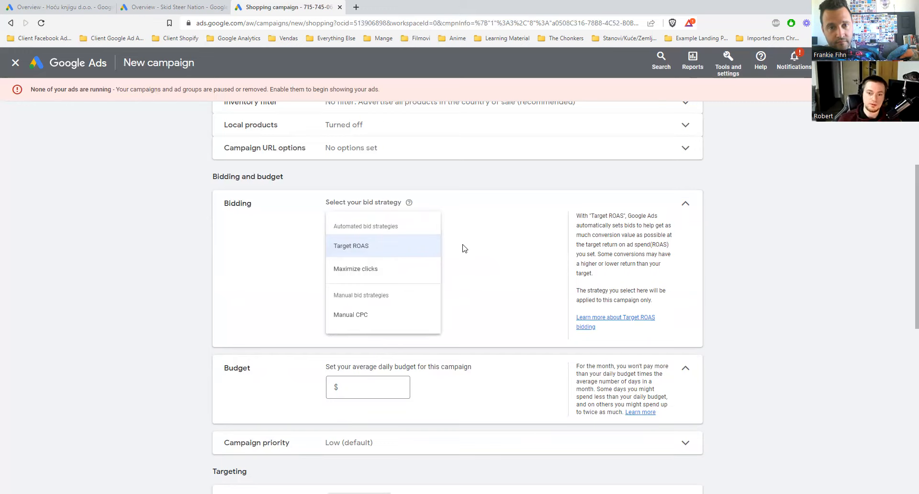
left_click(356, 318)
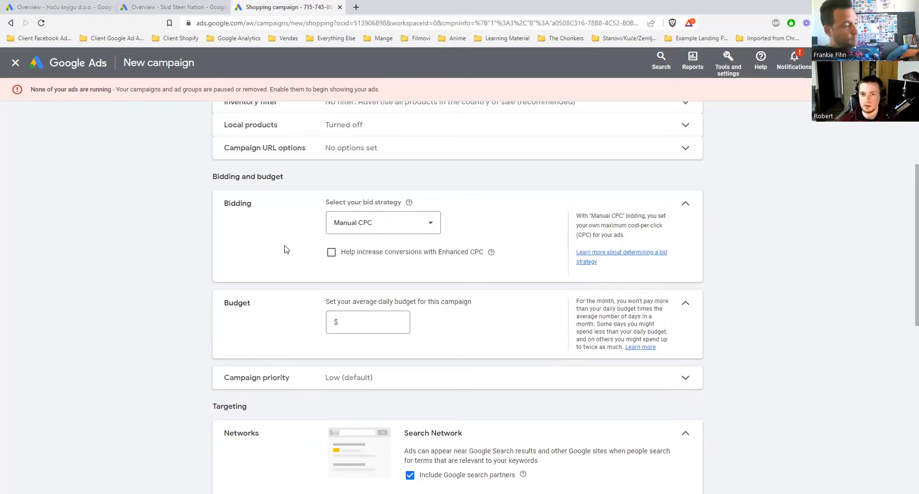
Examine the available bid strategies and the Enhanced CPC option for the campaign's bidding.
left_click(352, 230)
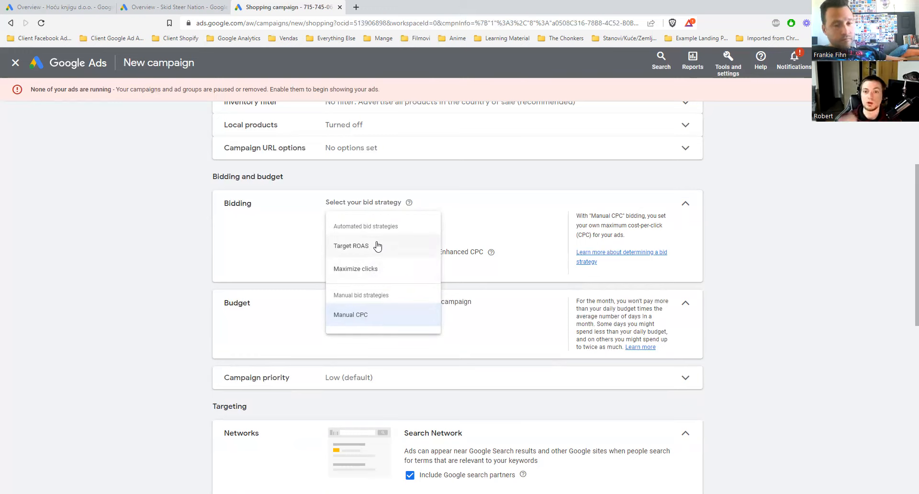
mouse_move(378, 246)
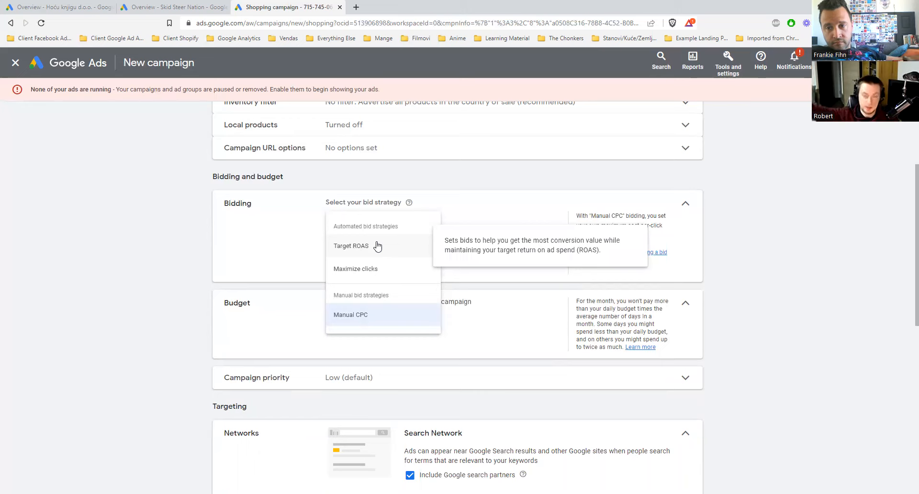
left_click(309, 248)
left_click(356, 245)
mouse_move(360, 319)
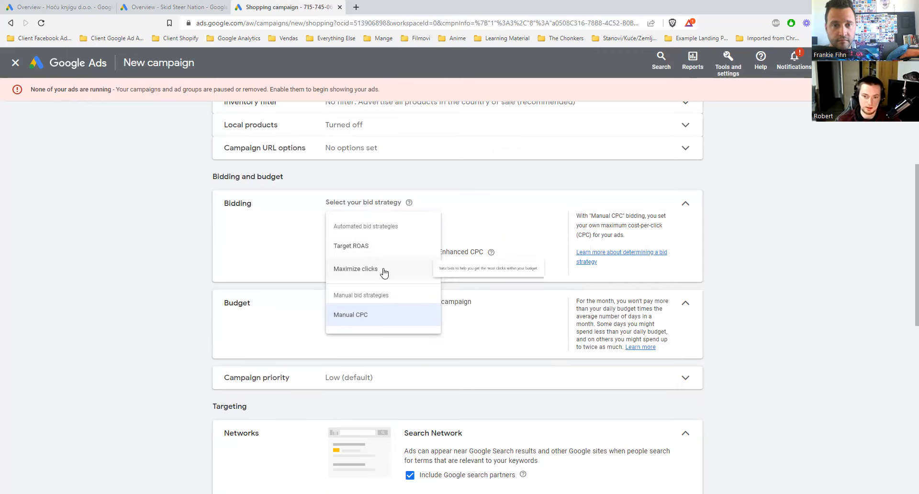
mouse_move(385, 273)
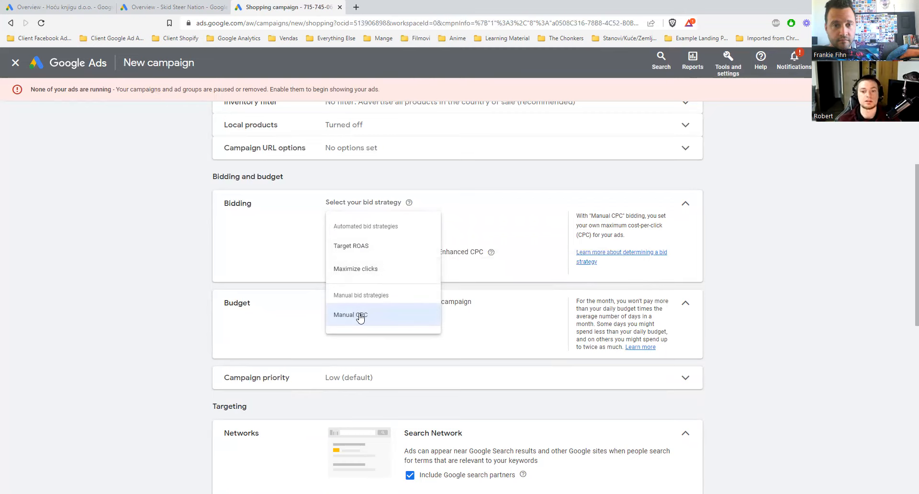
left_click(271, 259)
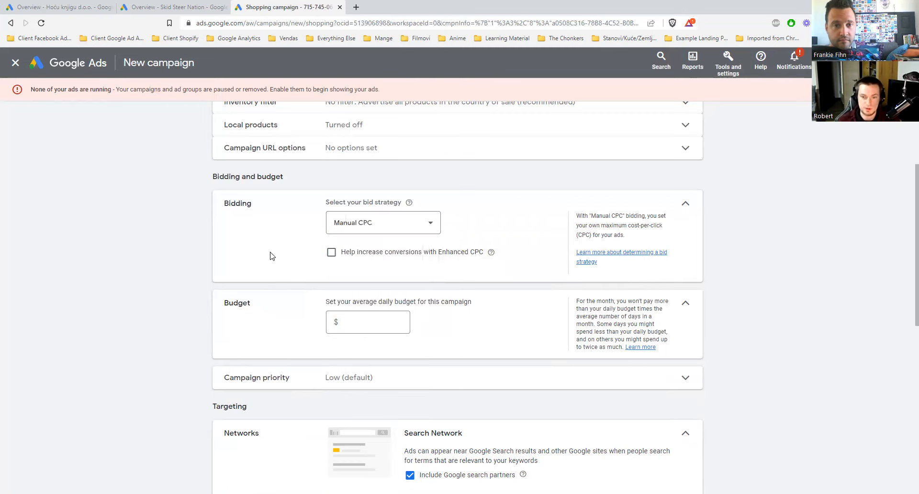
left_click(332, 252)
left_click(332, 253)
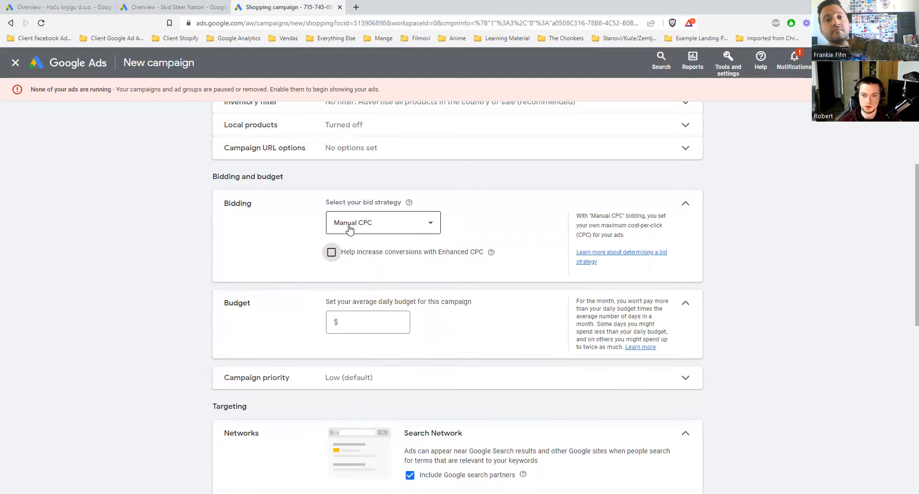
Set the campaign's average daily budget to $10.
left_click(365, 321)
scroll(383, 233, "down", 2)
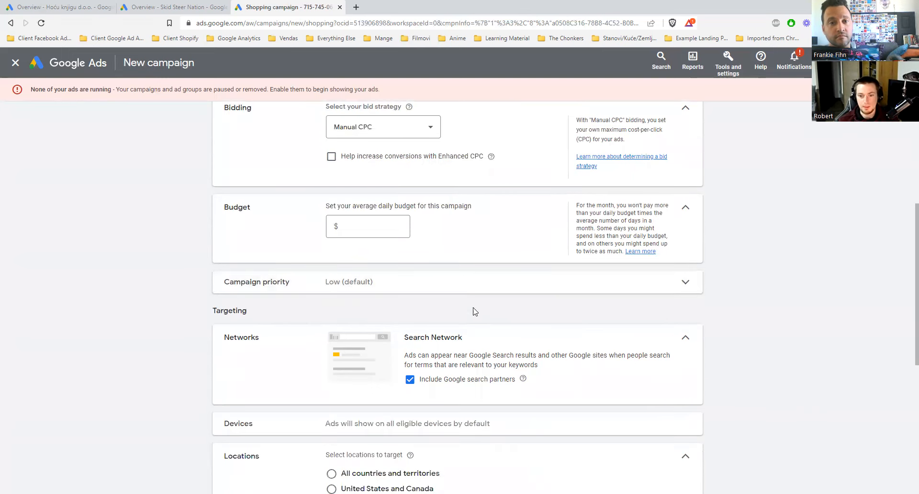
left_click(441, 225)
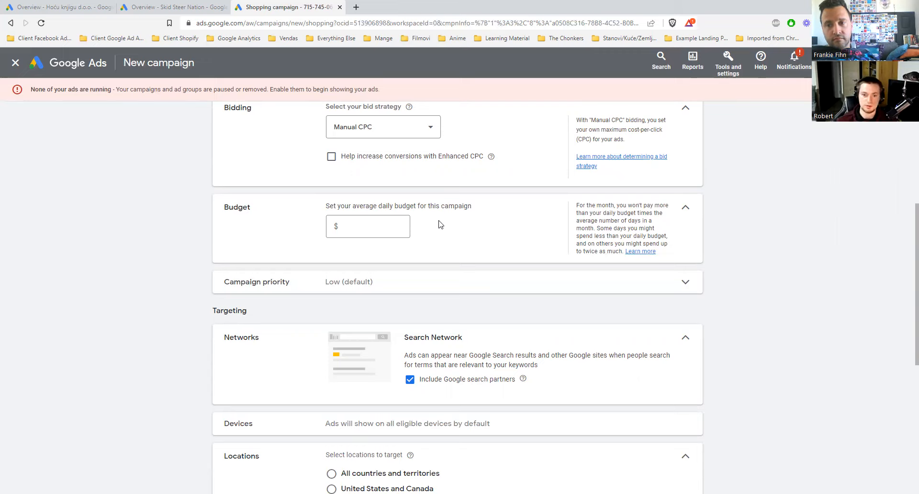
left_click(376, 224)
left_click(459, 235)
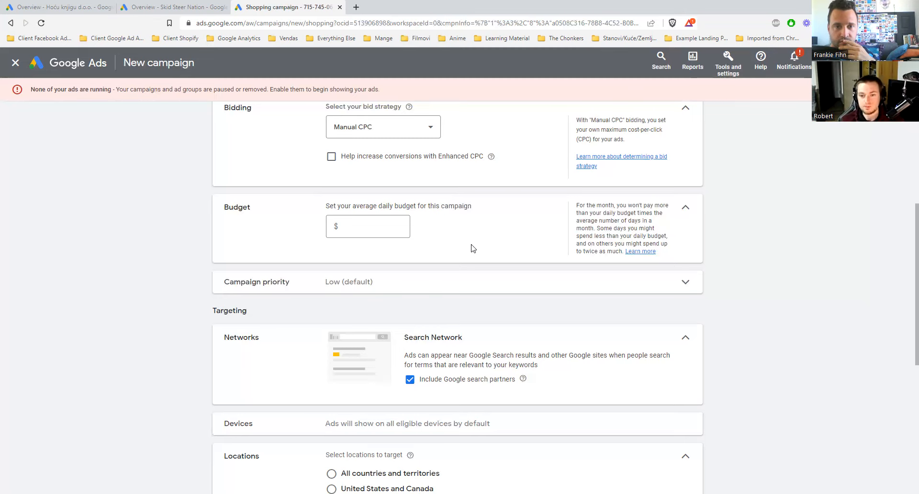
left_click(420, 285)
left_click(357, 232)
type("10")
left_click(463, 220)
left_click(369, 225)
left_click(448, 226)
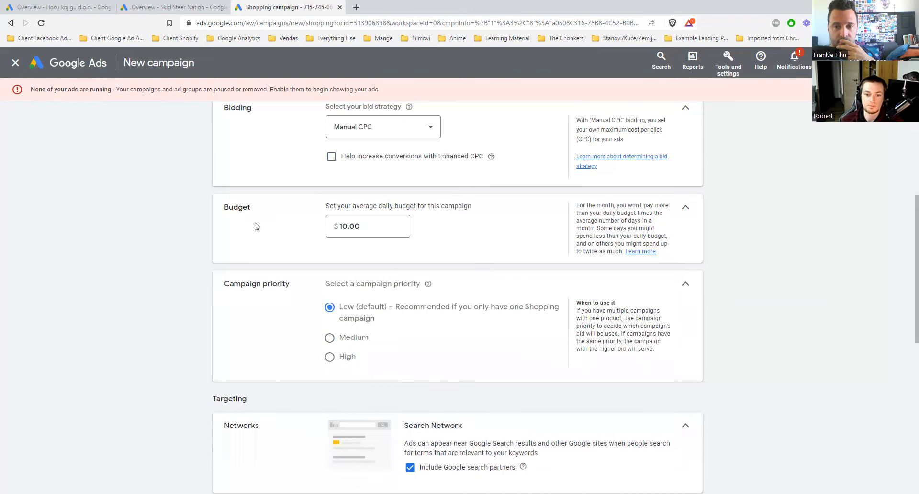
Set the campaign priority to High and collapse its settings.
left_click(330, 356)
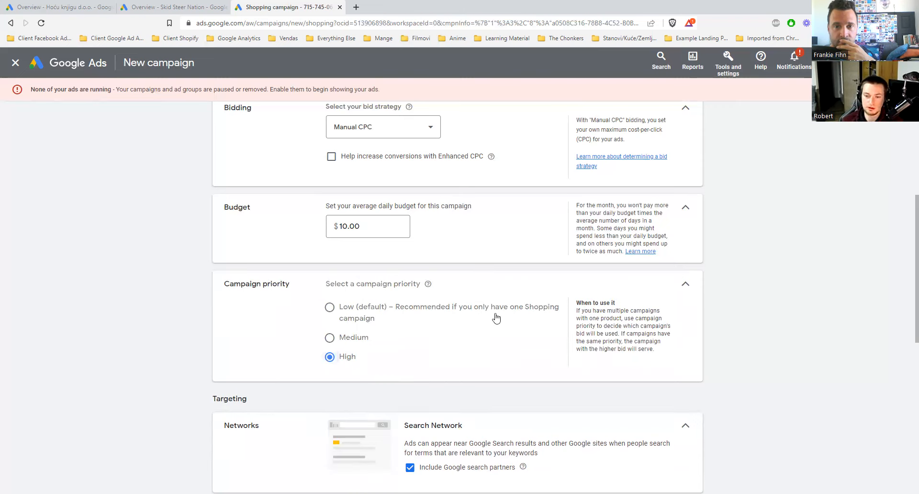
left_click_drag(297, 288, 225, 286)
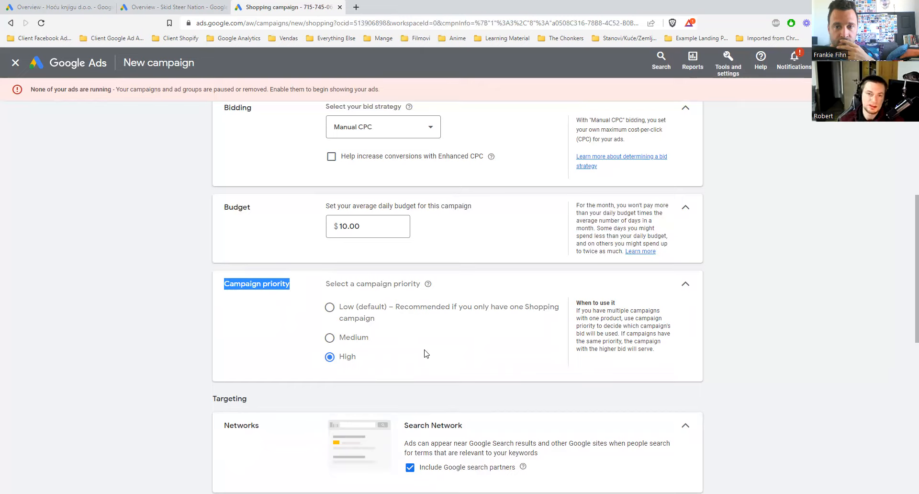
left_click(686, 284)
Examine the campaign's Search Network targeting, search partners option and device settings.
scroll(672, 297, "down", 3)
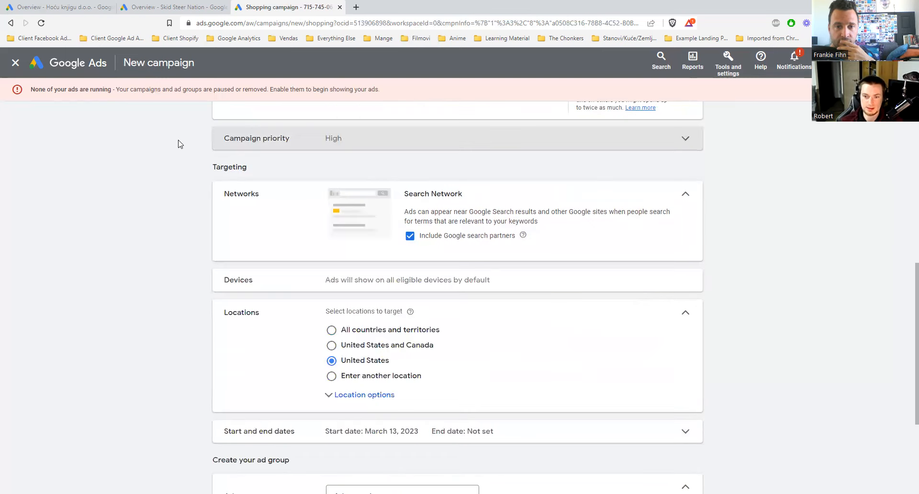
left_click_drag(210, 167, 259, 193)
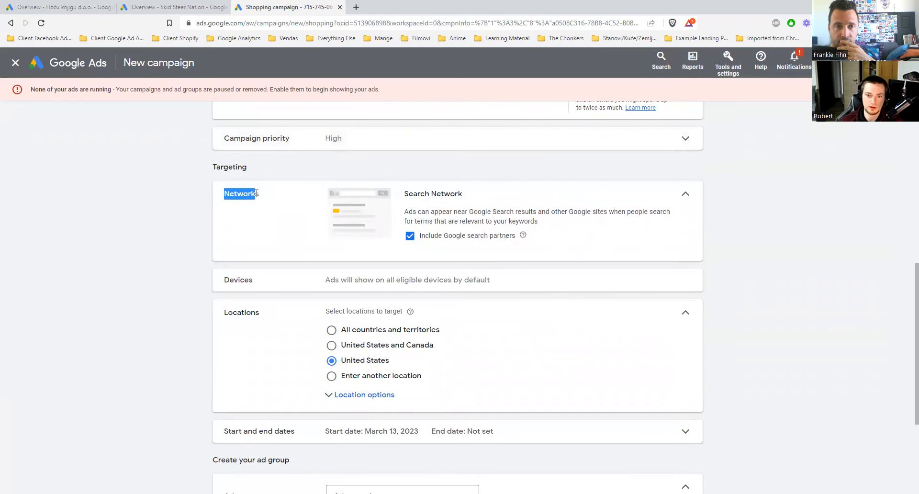
left_click_drag(404, 194, 453, 198)
left_click_drag(449, 237, 530, 246)
left_click(540, 244)
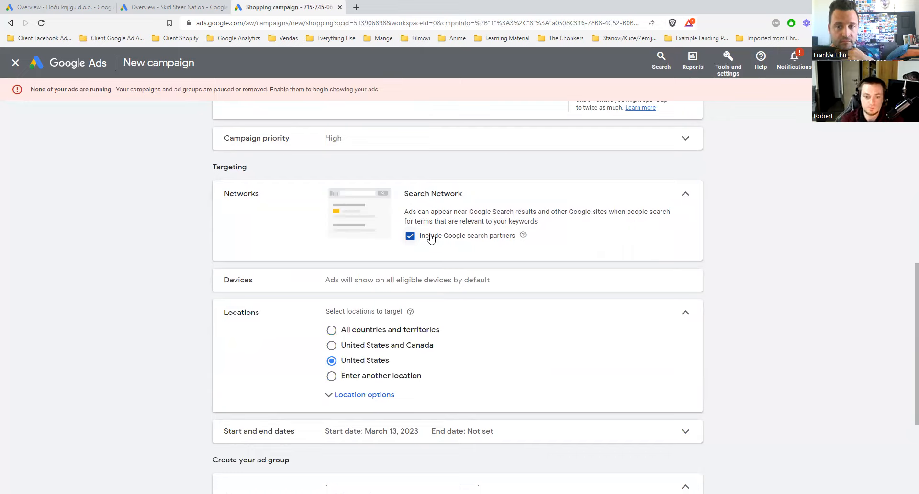
left_click_drag(317, 281, 493, 286)
left_click(493, 287)
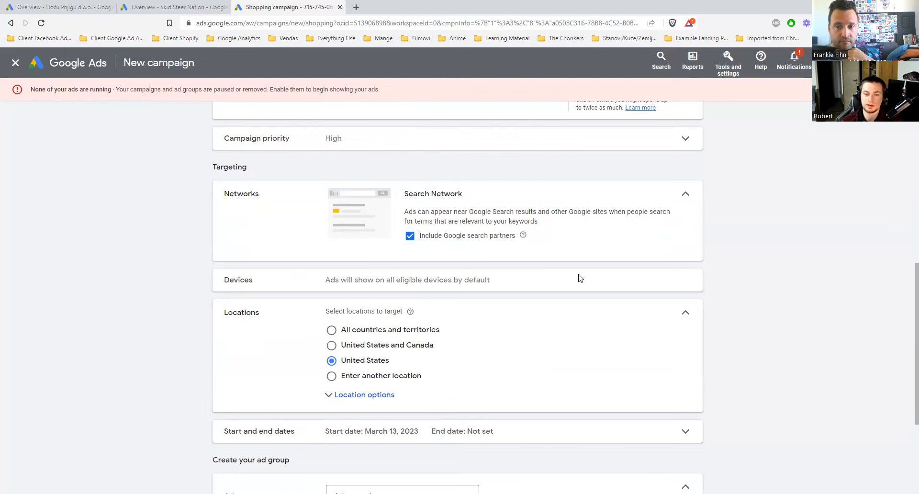
Set the location targeting option to "Presence: People in or regularly in your targeted locations" for the United States.
scroll(546, 349, "down", 1)
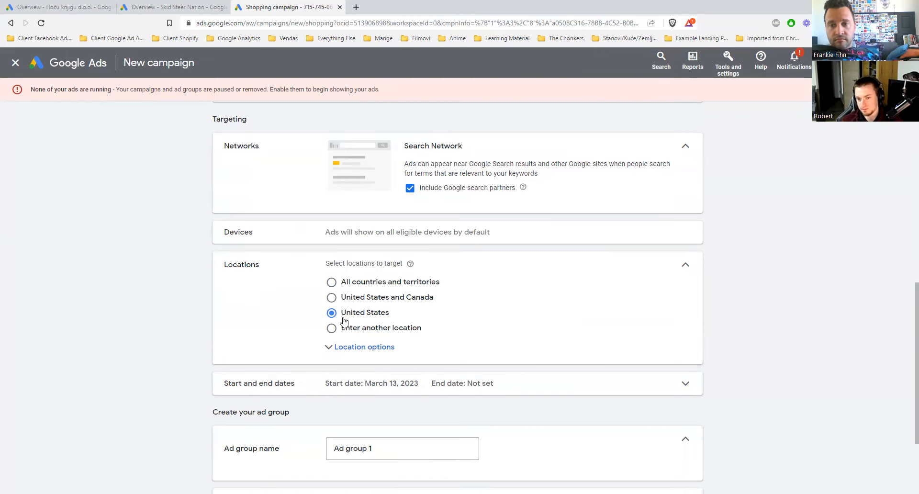
left_click(348, 352)
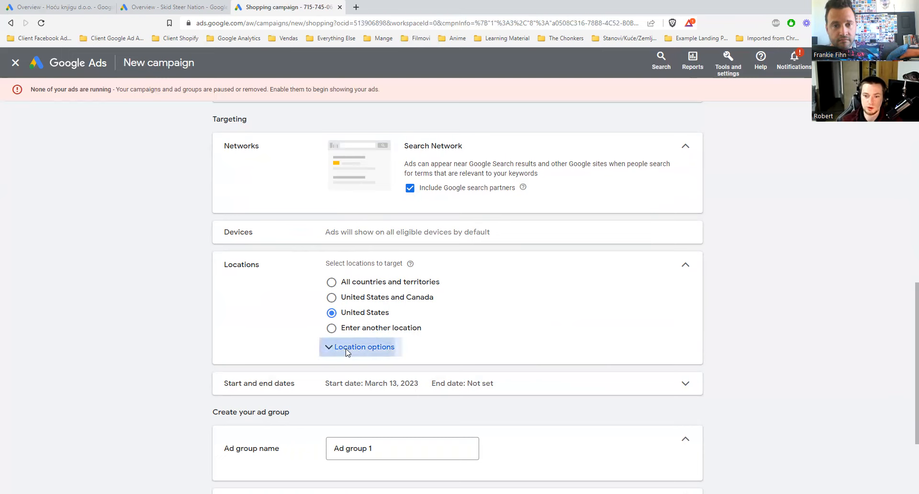
scroll(430, 363, "down", 2)
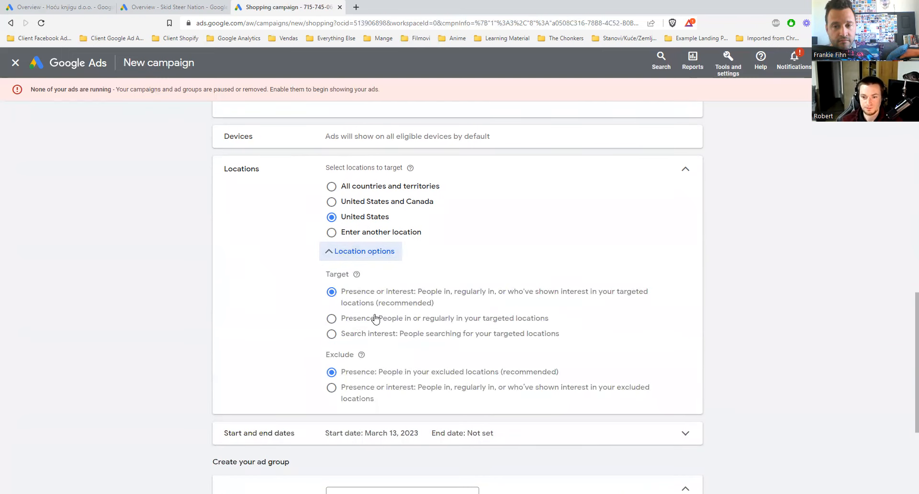
left_click(366, 258)
left_click(371, 253)
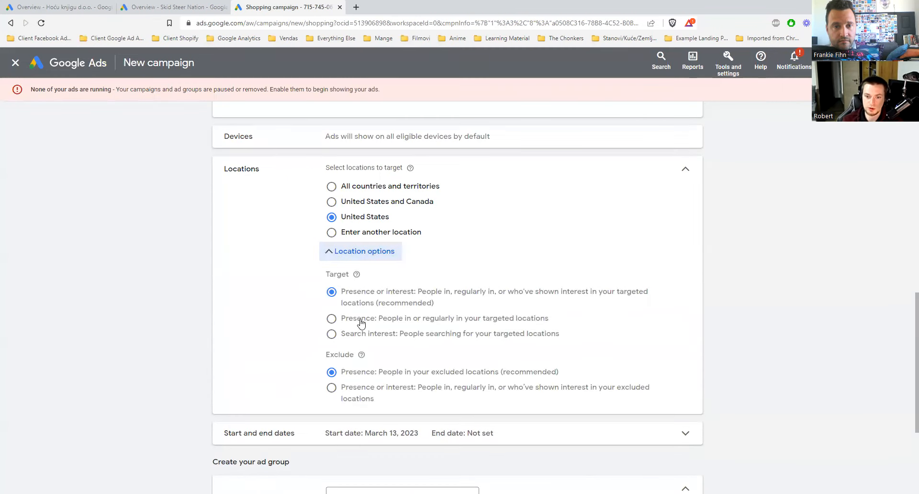
left_click(355, 319)
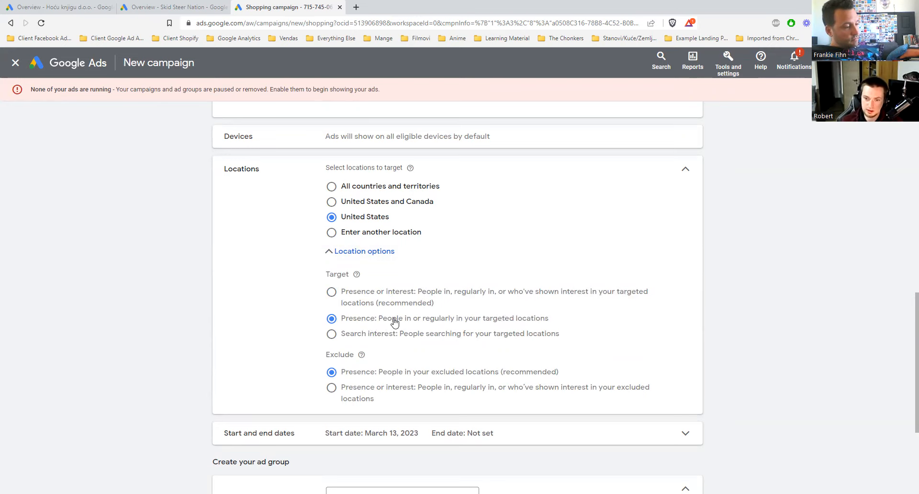
left_click(338, 251)
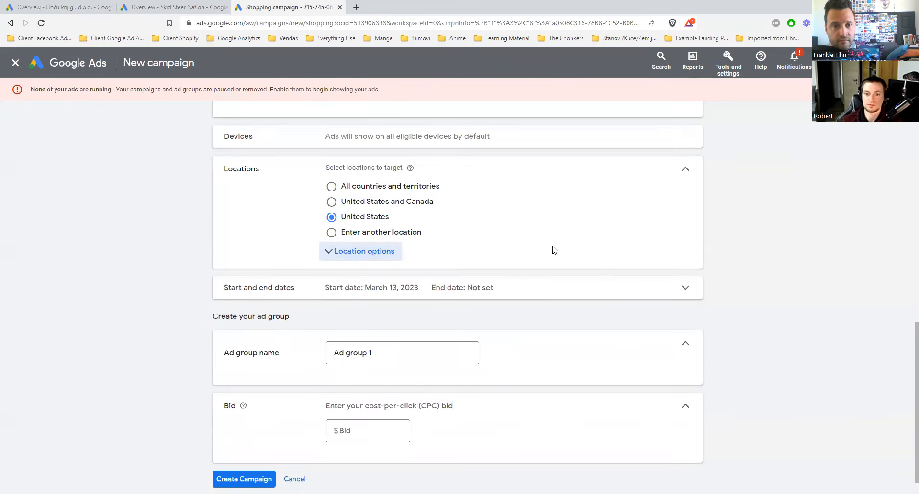
Review the campaign's start and end dates, and name the ad group All Products.
scroll(526, 244, "down", 2)
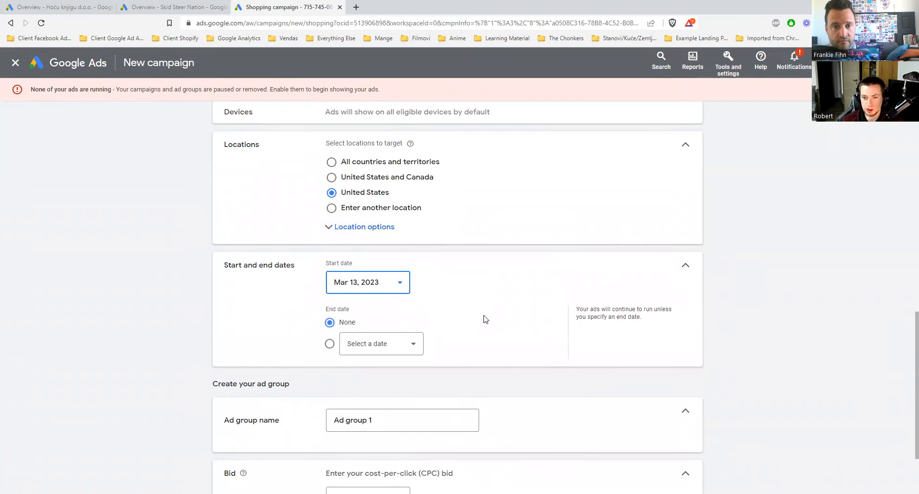
left_click(685, 265)
left_click_drag(426, 329, 316, 334)
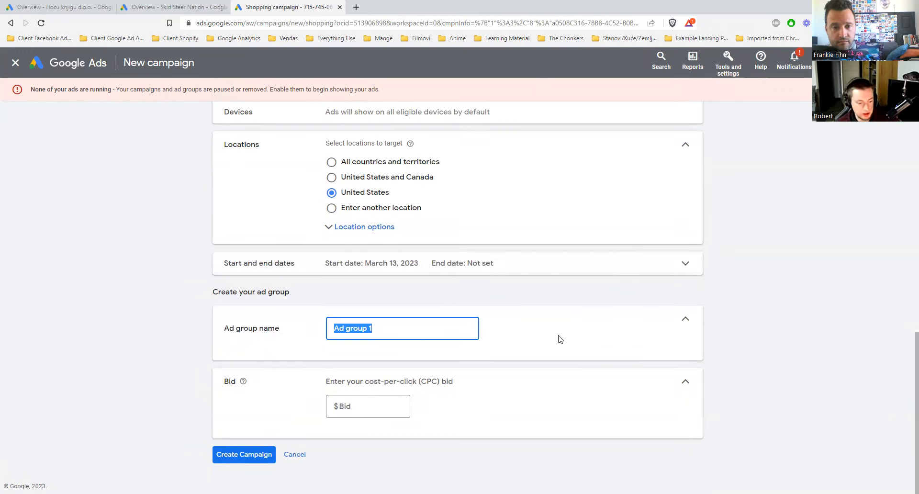
type("All P")
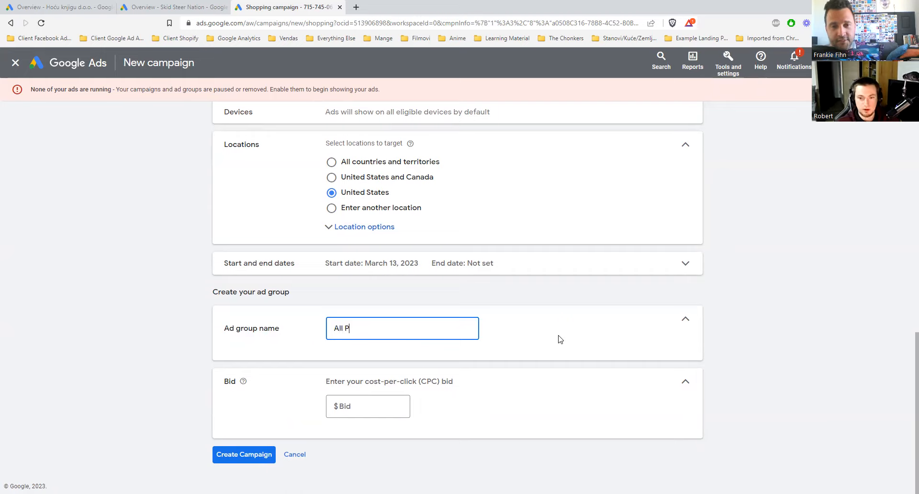
type("roducts")
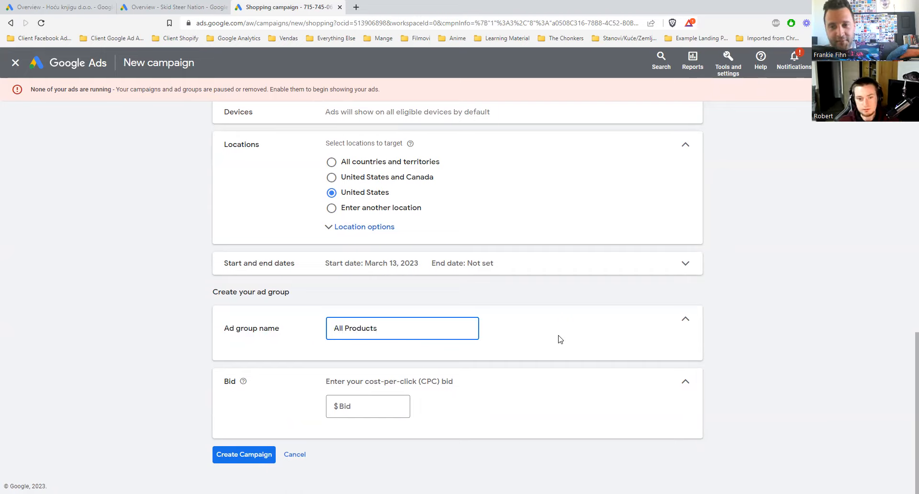
left_click(531, 333)
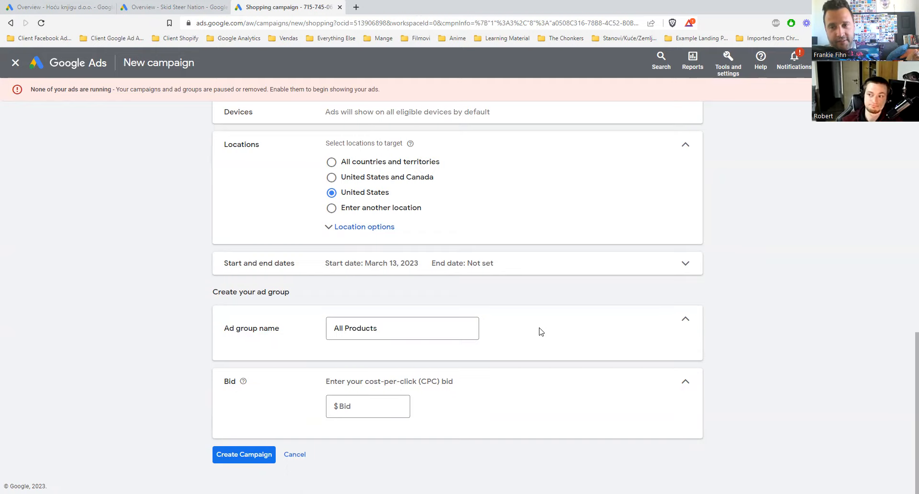
left_click(383, 330)
left_click_drag(383, 331, 300, 332)
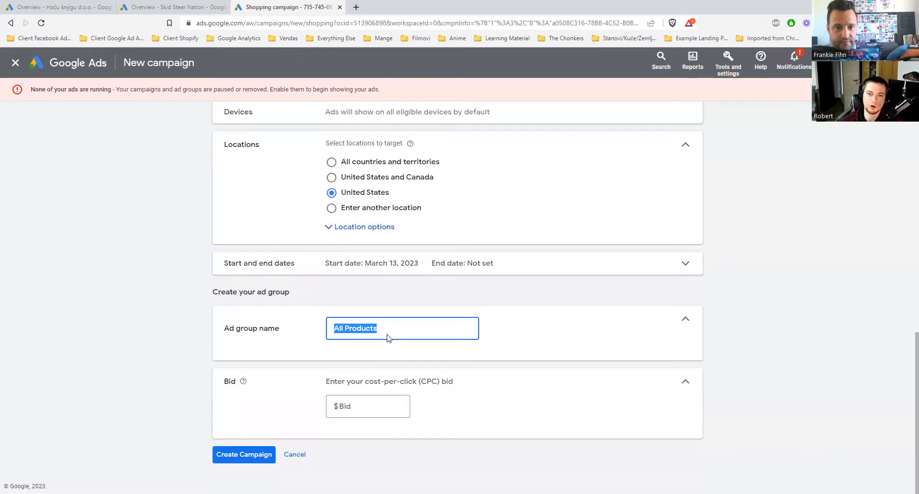
left_click(538, 341)
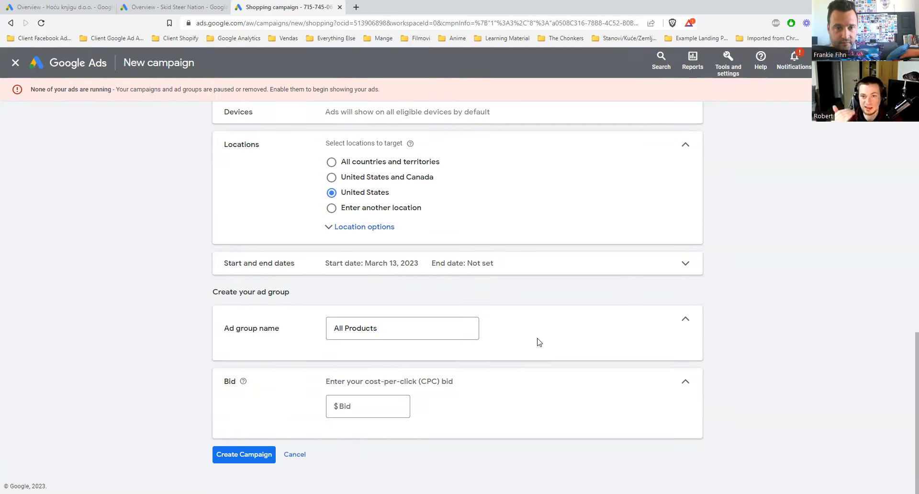
left_click(396, 327)
left_click_drag(395, 327, 251, 328)
left_click(527, 329)
Try $0.50 and $0.75 as the ad group's cost-per-click bid.
left_click(345, 407)
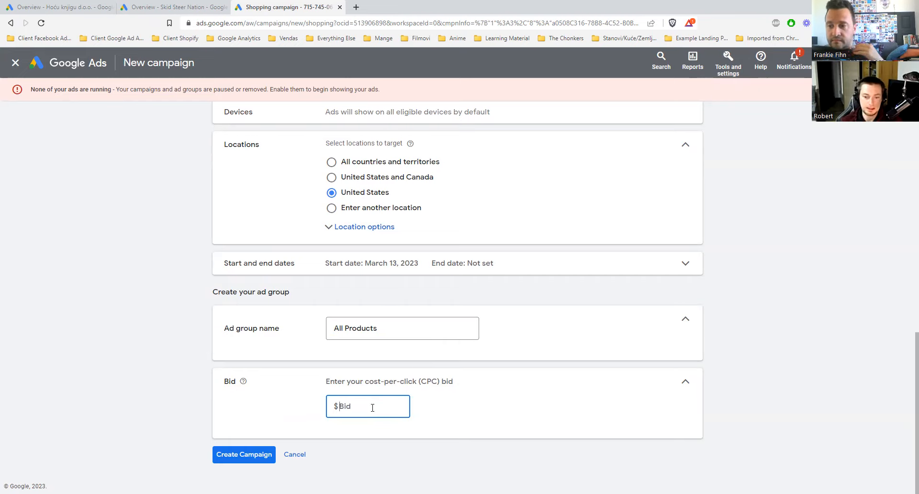
type("0.50")
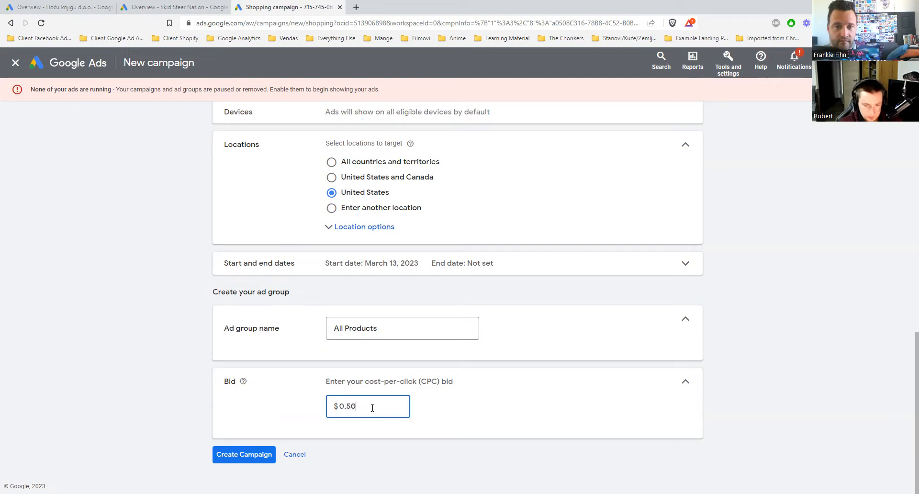
left_click(446, 391)
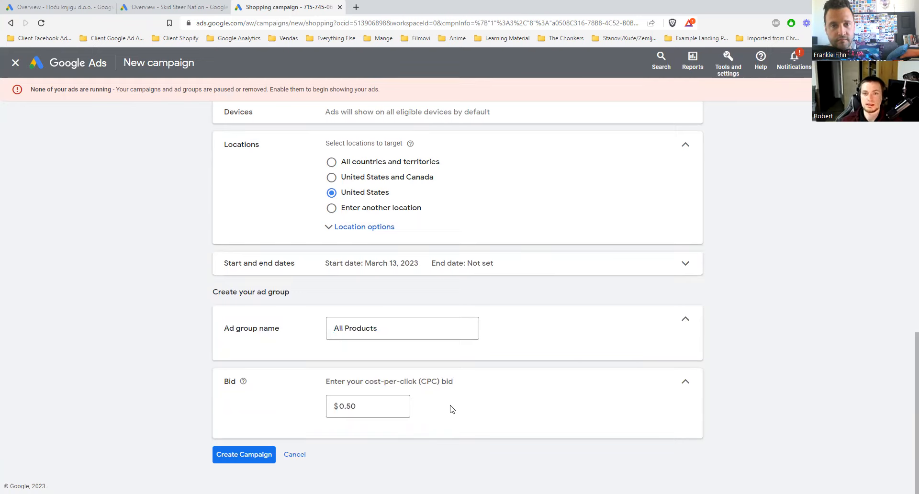
left_click_drag(356, 406, 346, 406)
type("75")
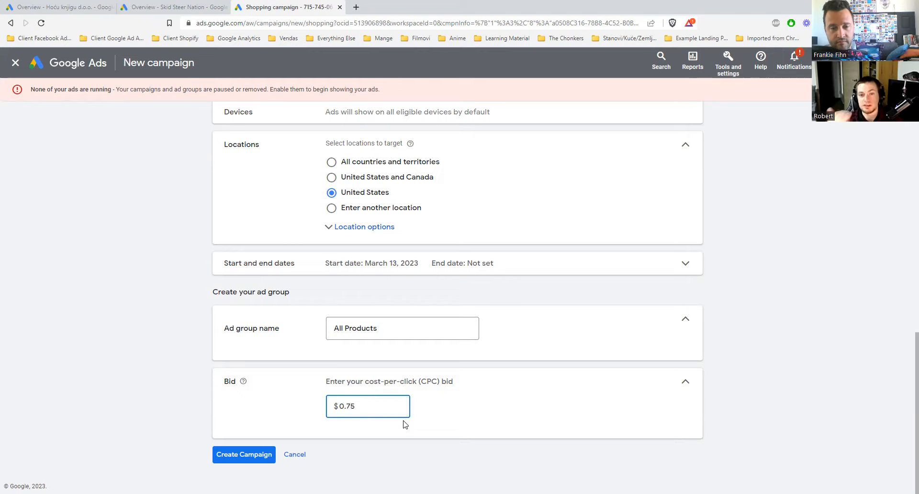
Set the ad group's cost-per-click bid to $1.
left_click_drag(383, 406, 297, 418)
type("1")
left_click(435, 413)
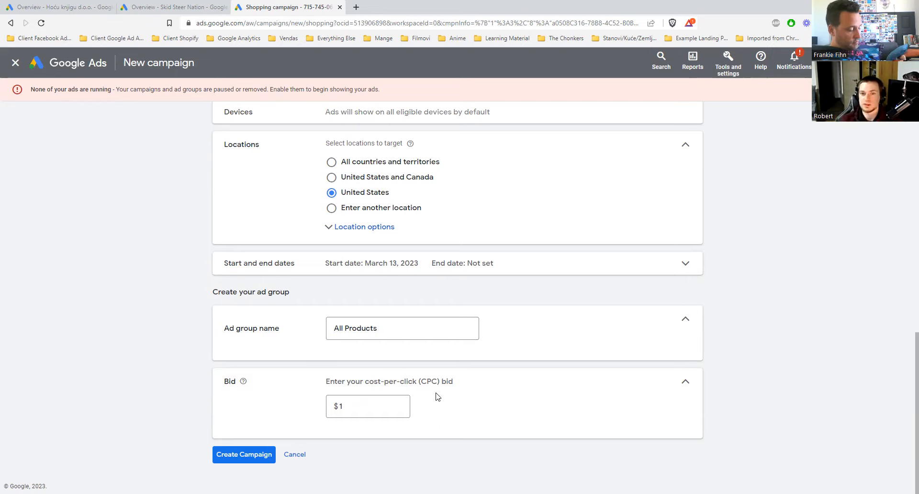
left_click(347, 407)
double_click(341, 407)
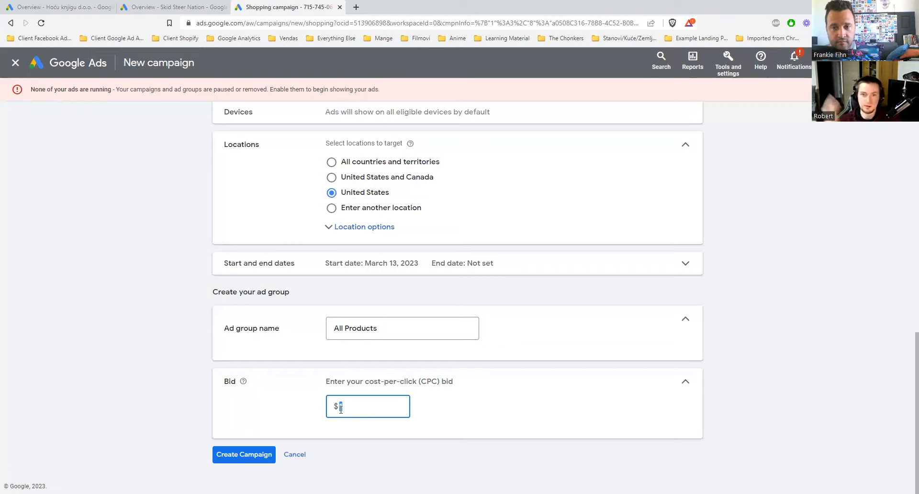
Set the ad group's cost-per-click bid to $0.50 and create the campaign.
type("90.50")
left_click(344, 407)
key("BackSpace")
left_click(439, 409)
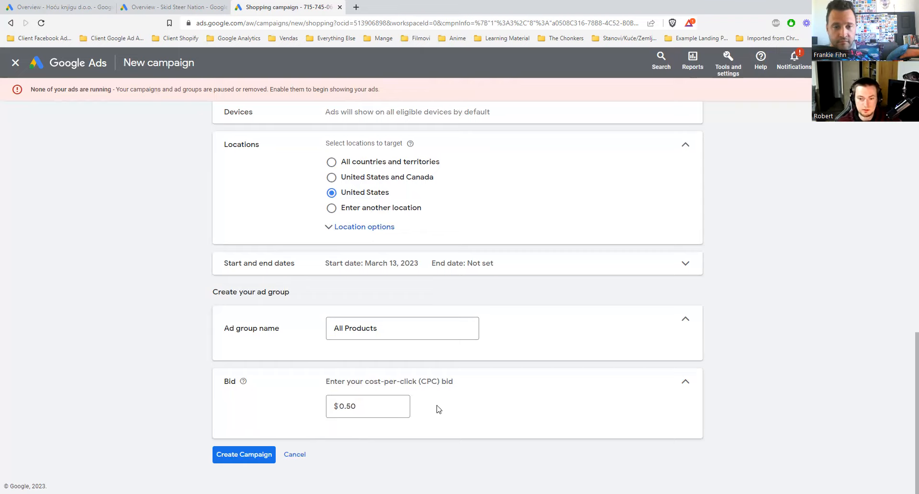
left_click(242, 456)
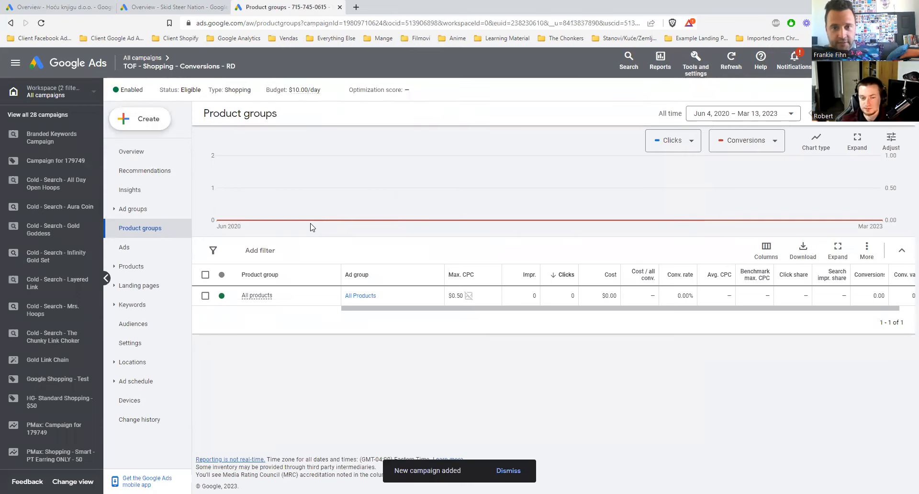
Pause the new TOF - Shopping - Conversions - RD campaign.
left_click(149, 90)
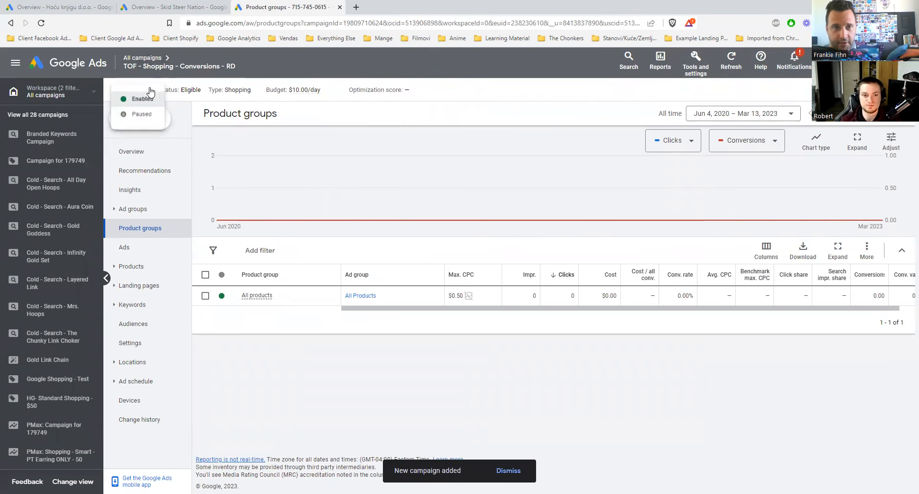
left_click(146, 115)
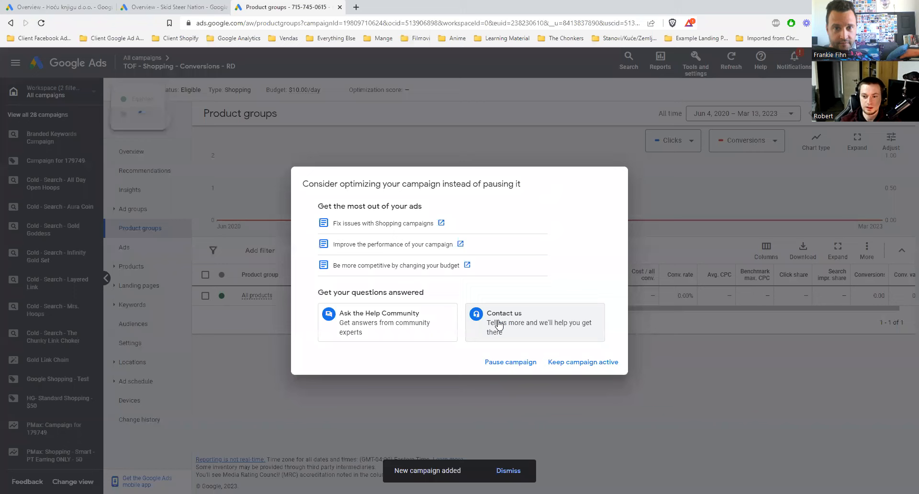
left_click(512, 363)
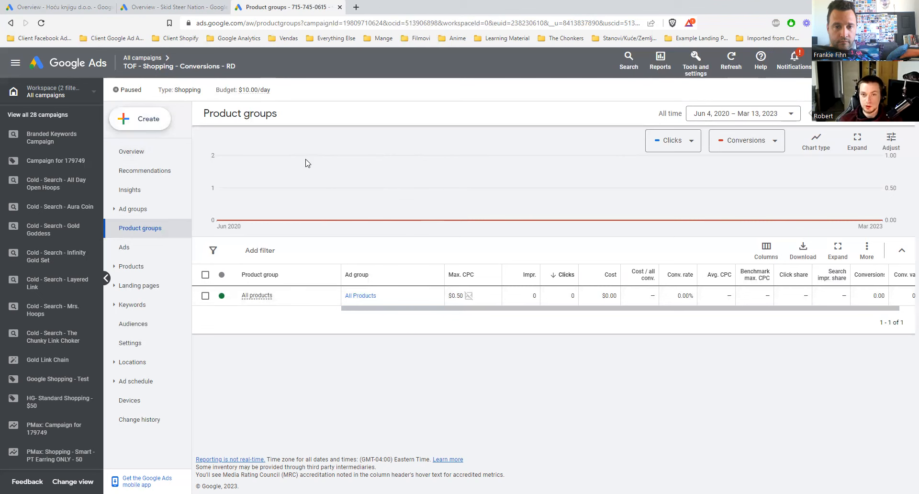
Review the campaign's overview and the list of products it covers.
left_click(155, 151)
scroll(63, 237, "down", 1)
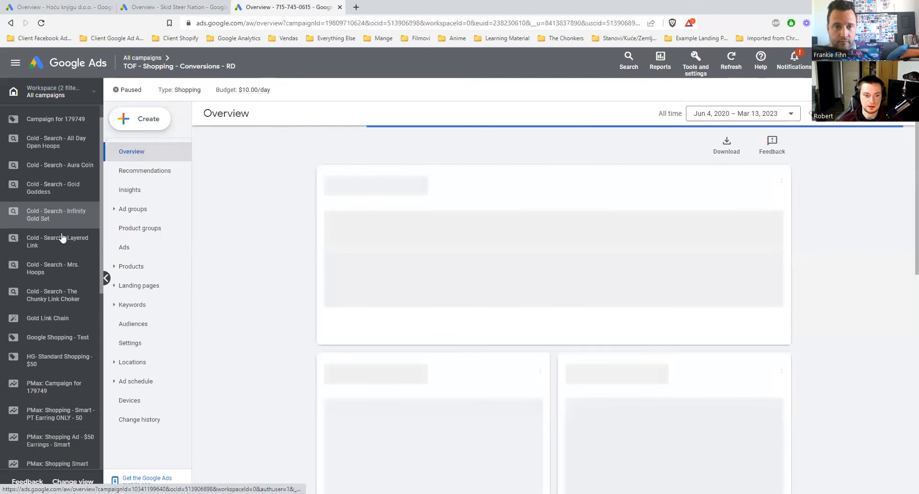
scroll(63, 238, "down", 3)
scroll(51, 397, "down", 4)
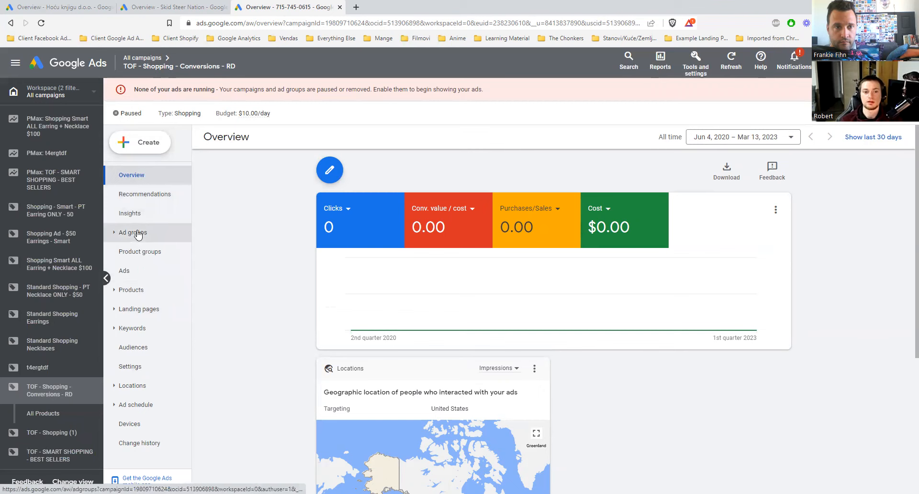
left_click(137, 290)
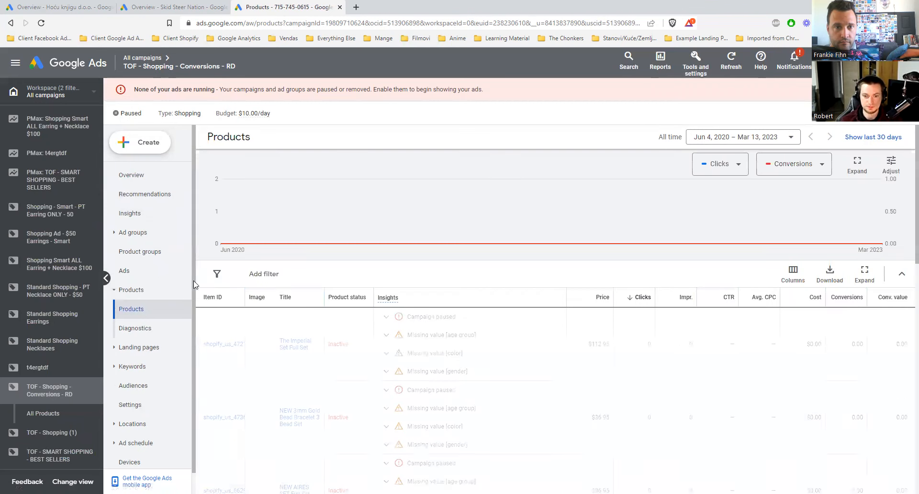
scroll(677, 339, "down", 2)
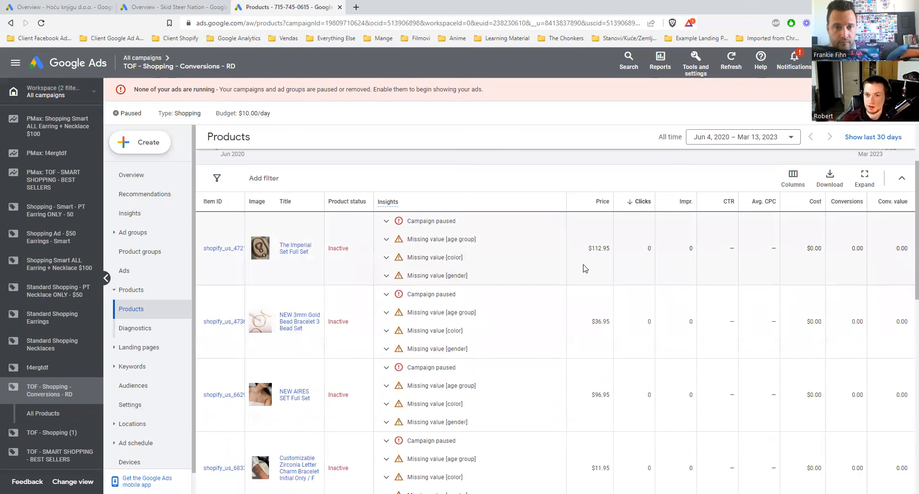
Subdivide the All products group by Item ID using the first four listed items, save it with the default bids, and dismiss the survey.
left_click(139, 252)
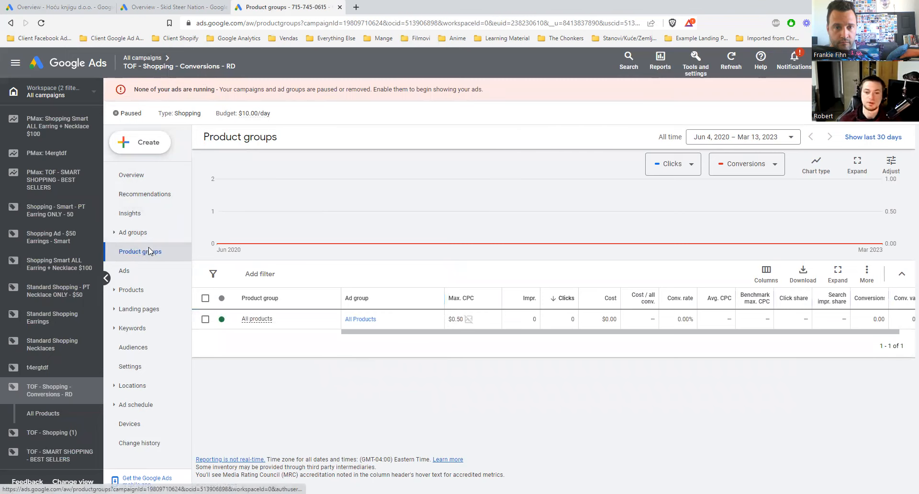
mouse_move(263, 324)
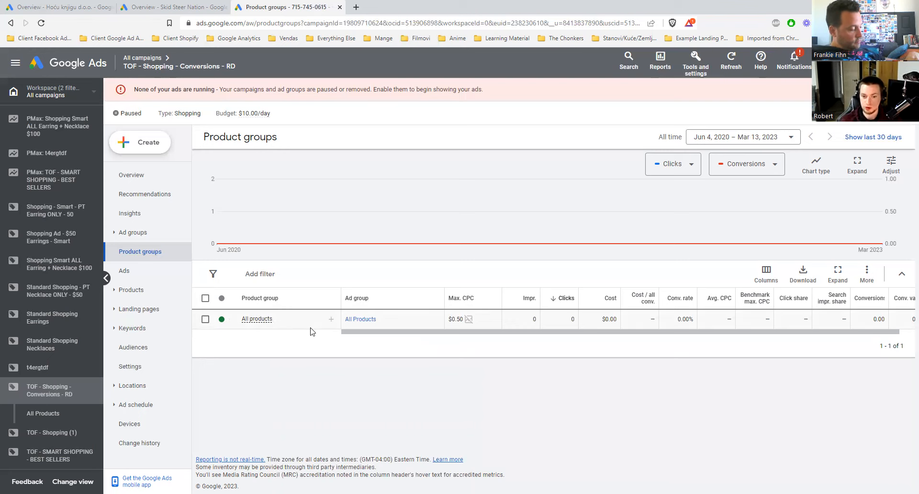
left_click(331, 321)
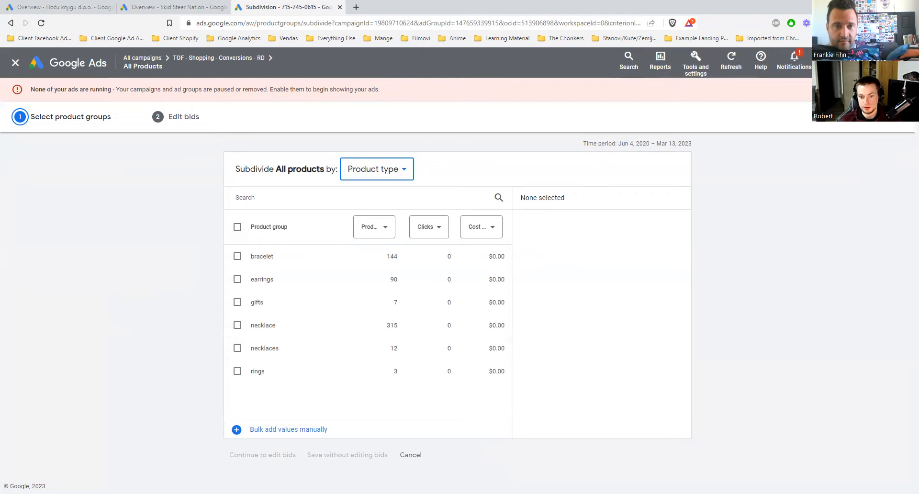
left_click(388, 175)
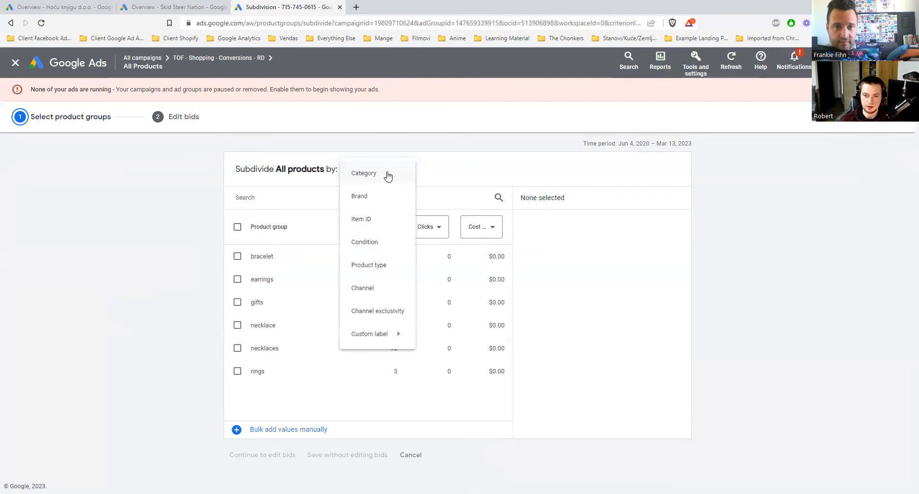
left_click(377, 222)
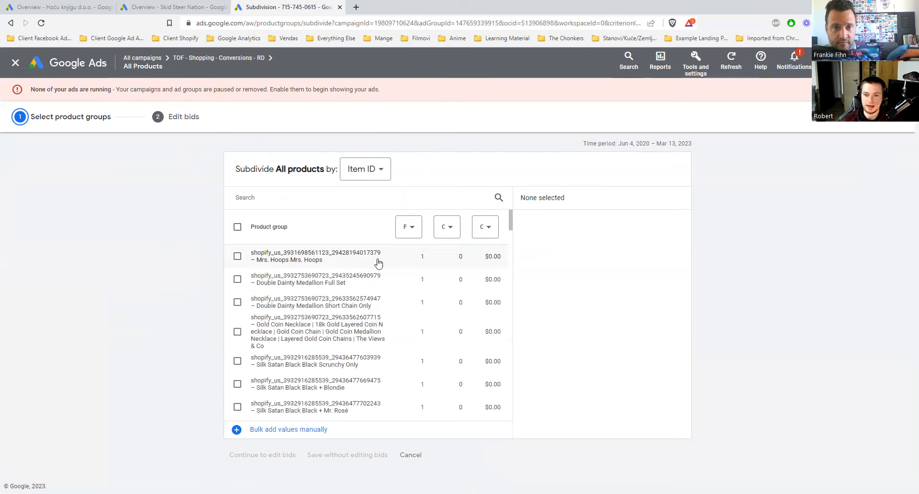
left_click(237, 257)
left_click(237, 279)
left_click(237, 302)
left_click(237, 331)
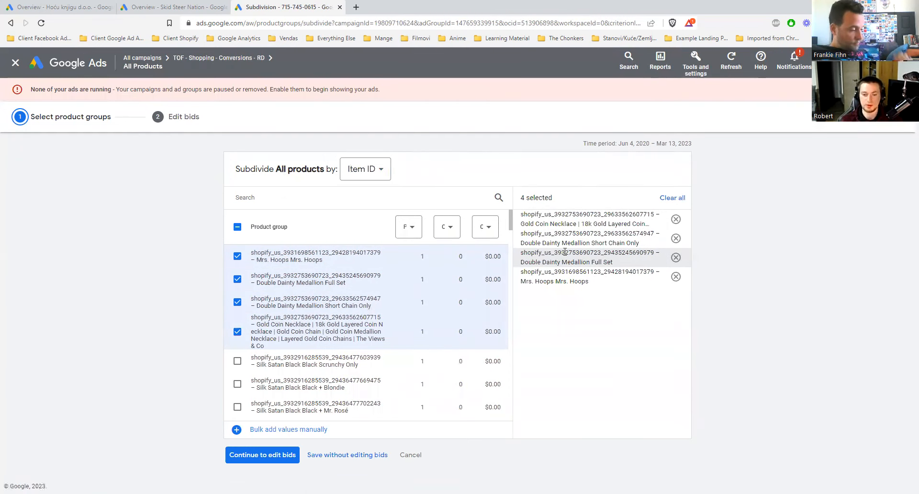
left_click(260, 455)
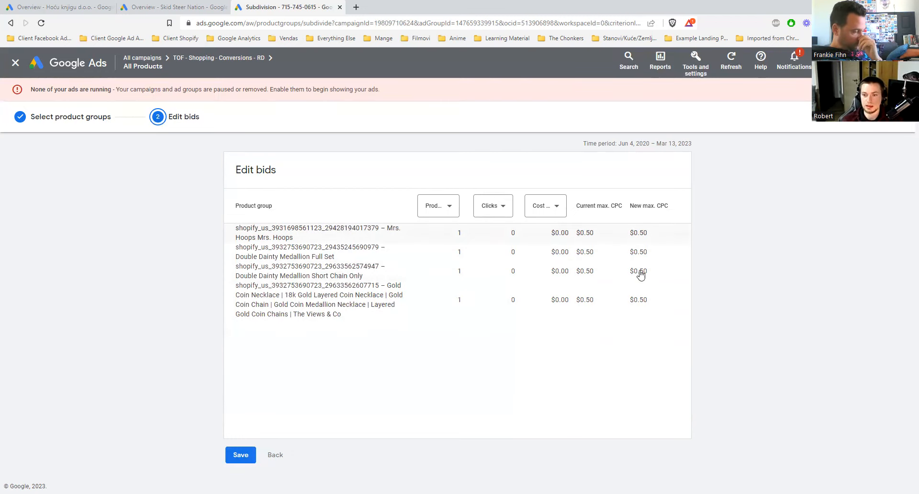
left_click(242, 454)
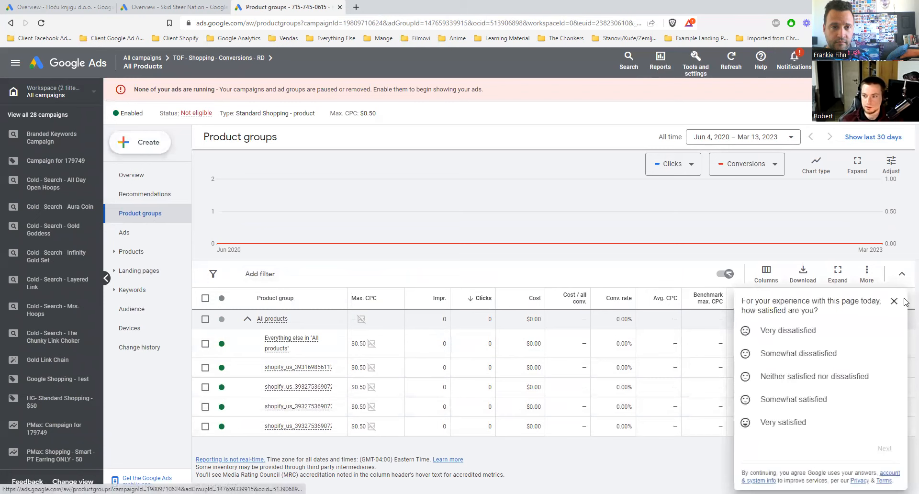
left_click(902, 299)
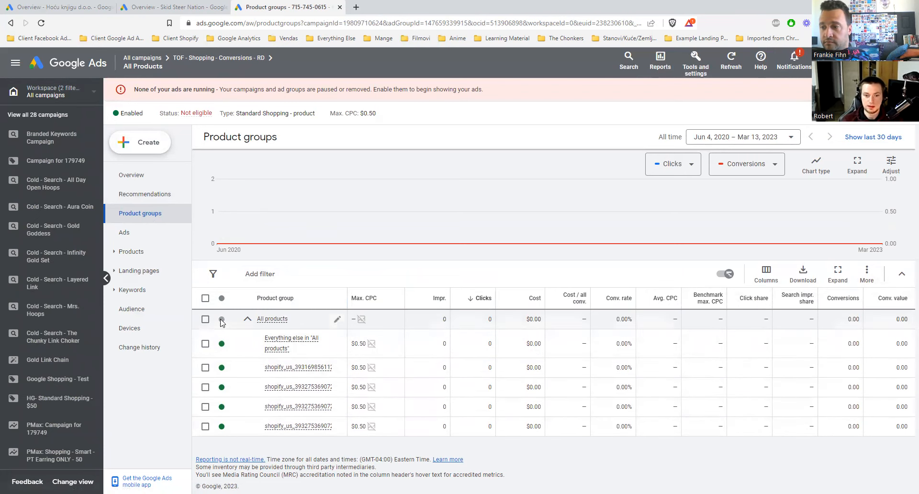
Exclude the Everything else in "All products" group from the ad group.
mouse_move(270, 322)
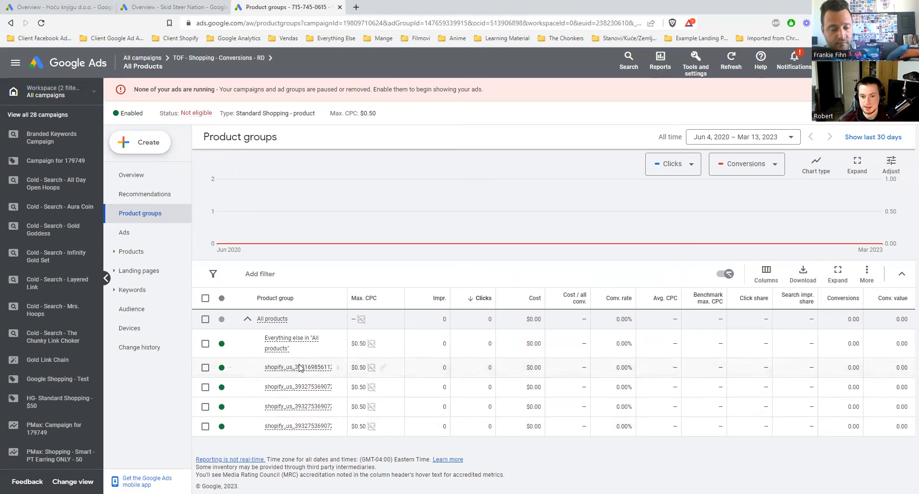
mouse_move(289, 341)
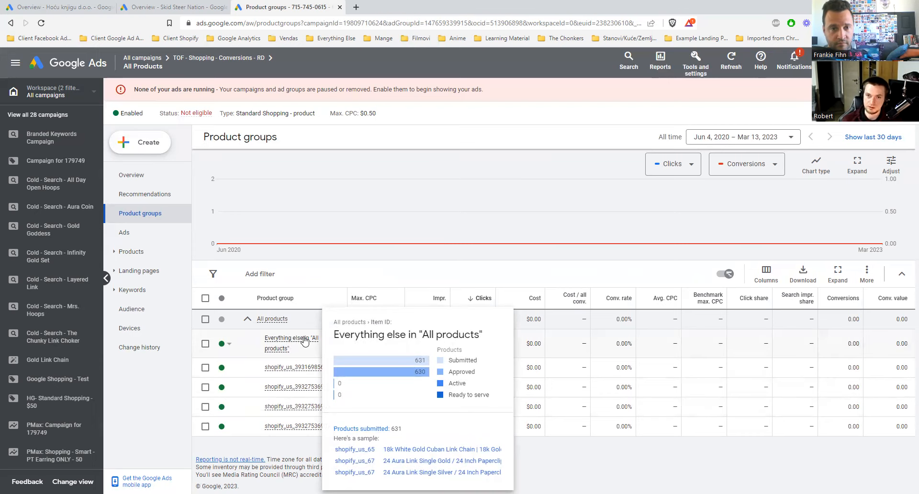
left_click(227, 343)
left_click(245, 372)
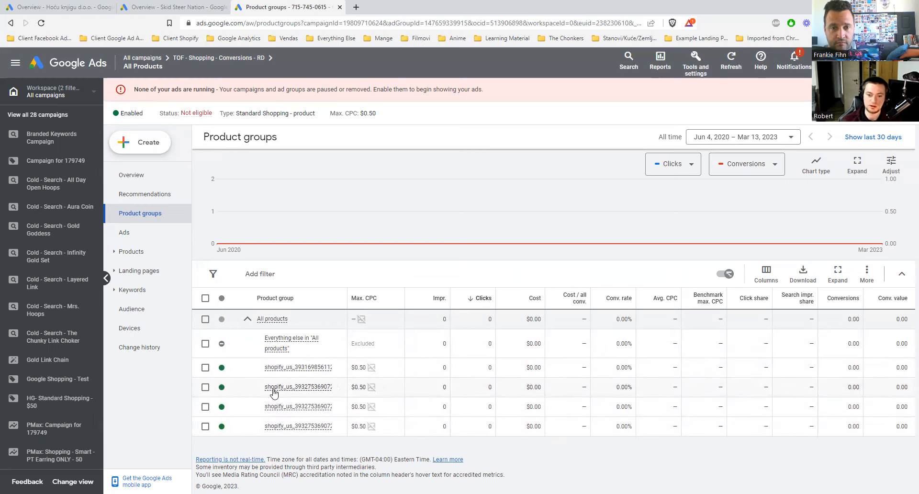
Set the maximum CPC of the first item's product group, Mrs. Hoops, to $0.75.
mouse_move(265, 430)
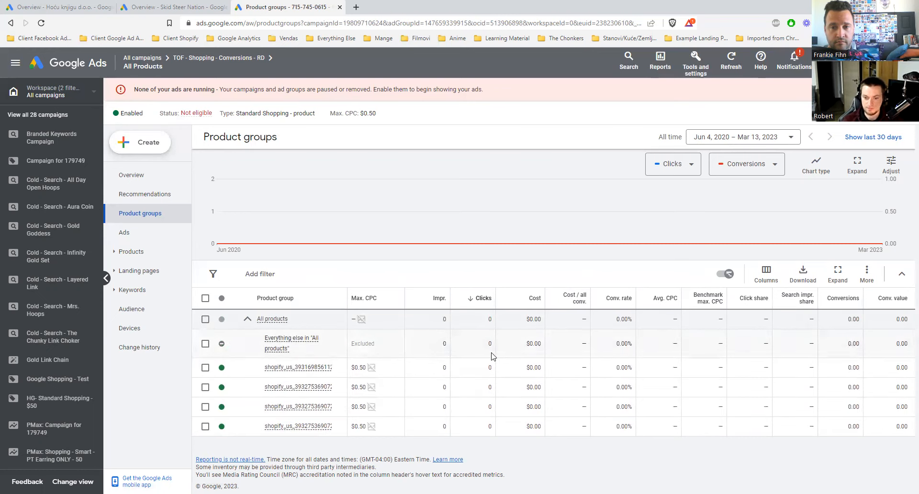
left_click(386, 369)
double_click(409, 394)
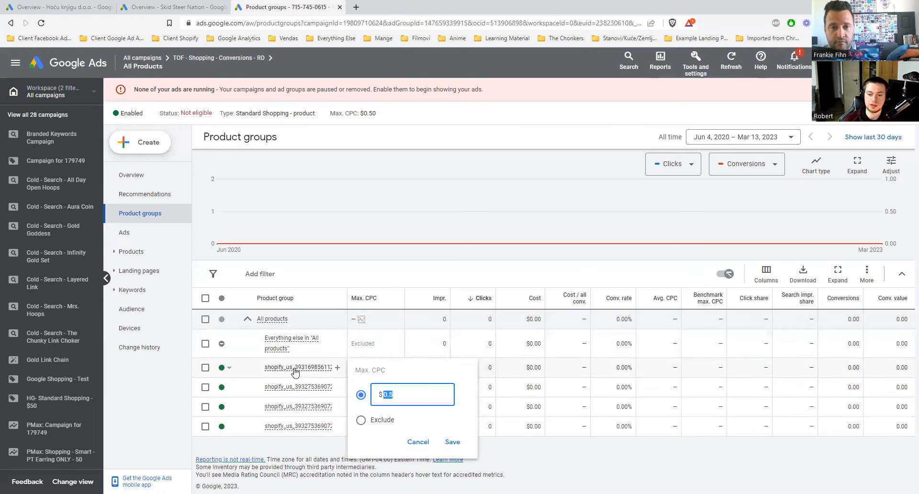
mouse_move(304, 369)
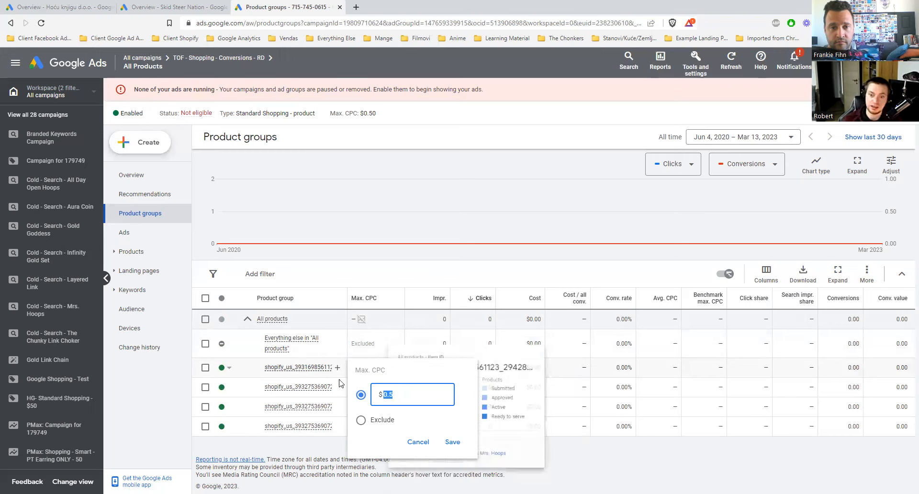
left_click(393, 394)
type("75")
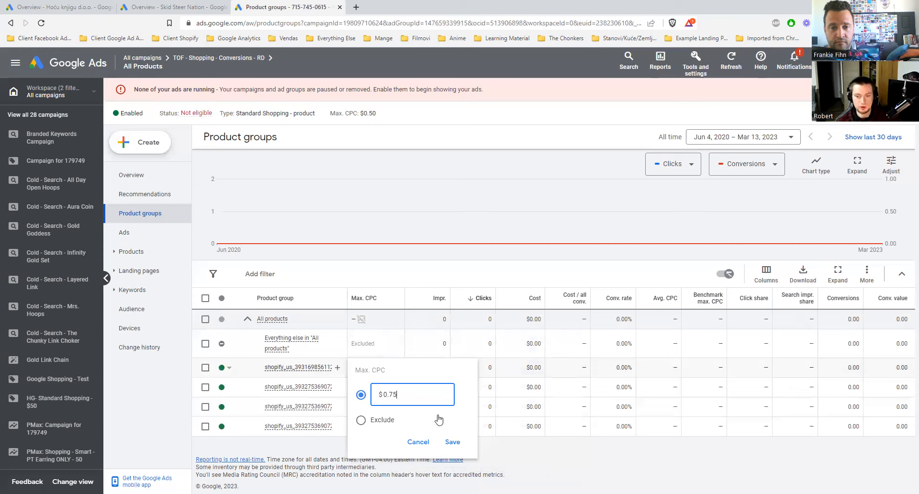
left_click(453, 441)
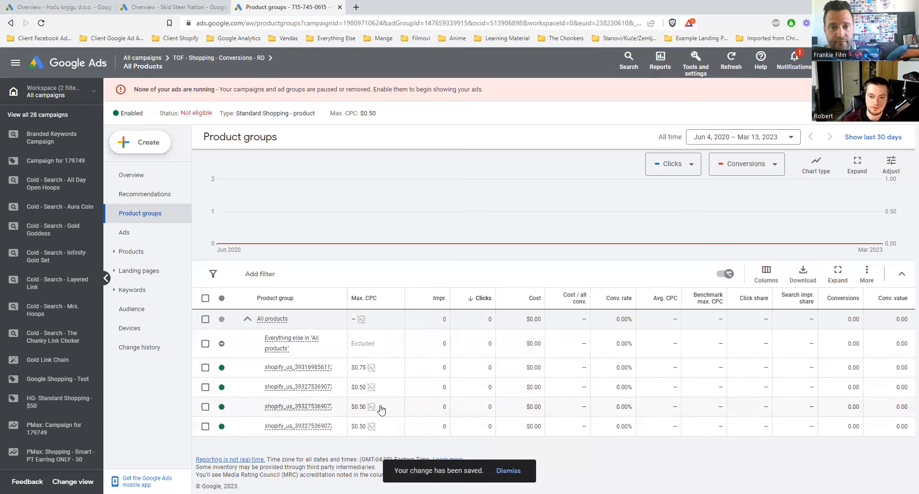
Set the maximum CPC of the second item's product group to $1.
left_click(382, 388)
type("1")
left_click(453, 461)
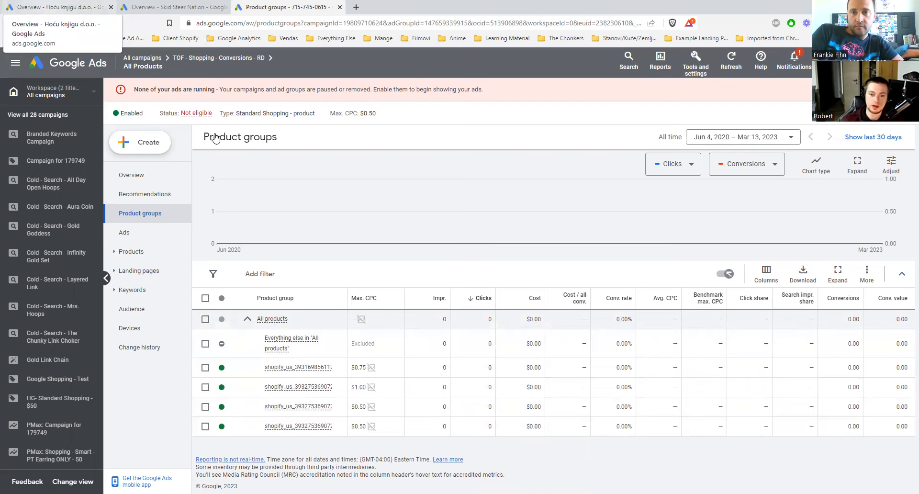
Examine the product type options for subdividing the Everything else in "All products" group, without saving a subdivision.
left_click(337, 345)
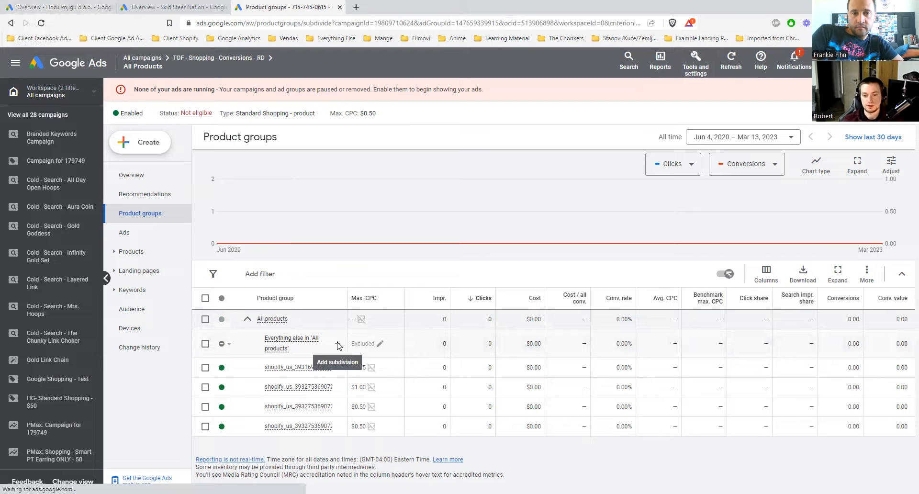
left_click(452, 171)
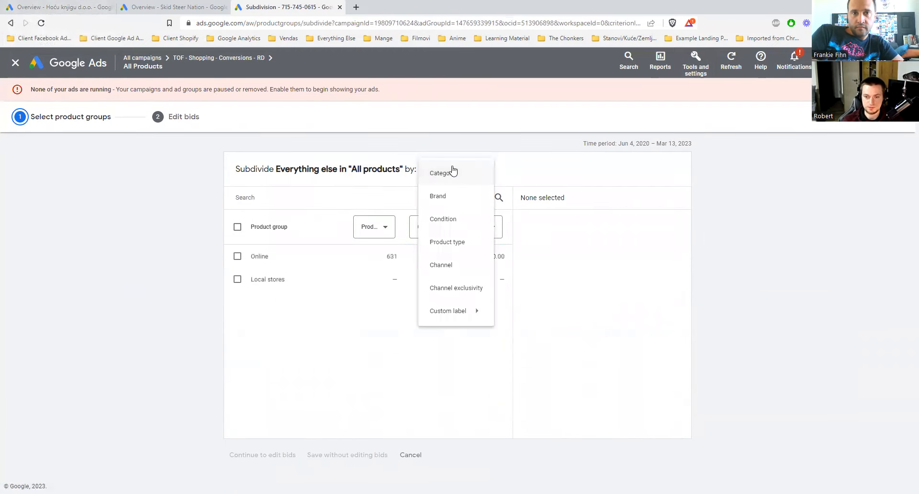
left_click(452, 242)
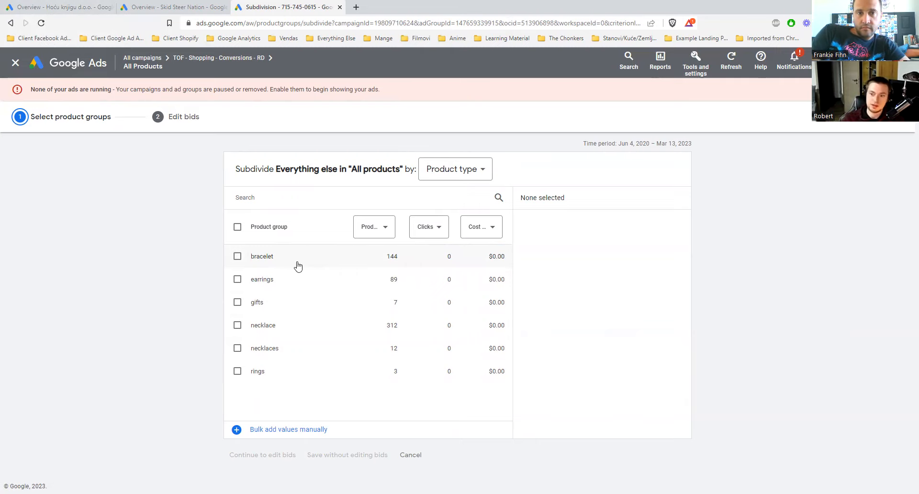
left_click(409, 457)
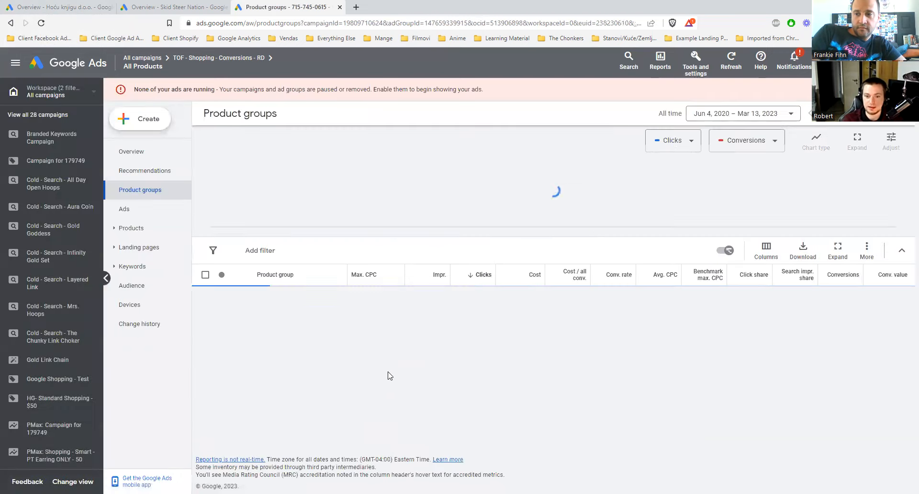